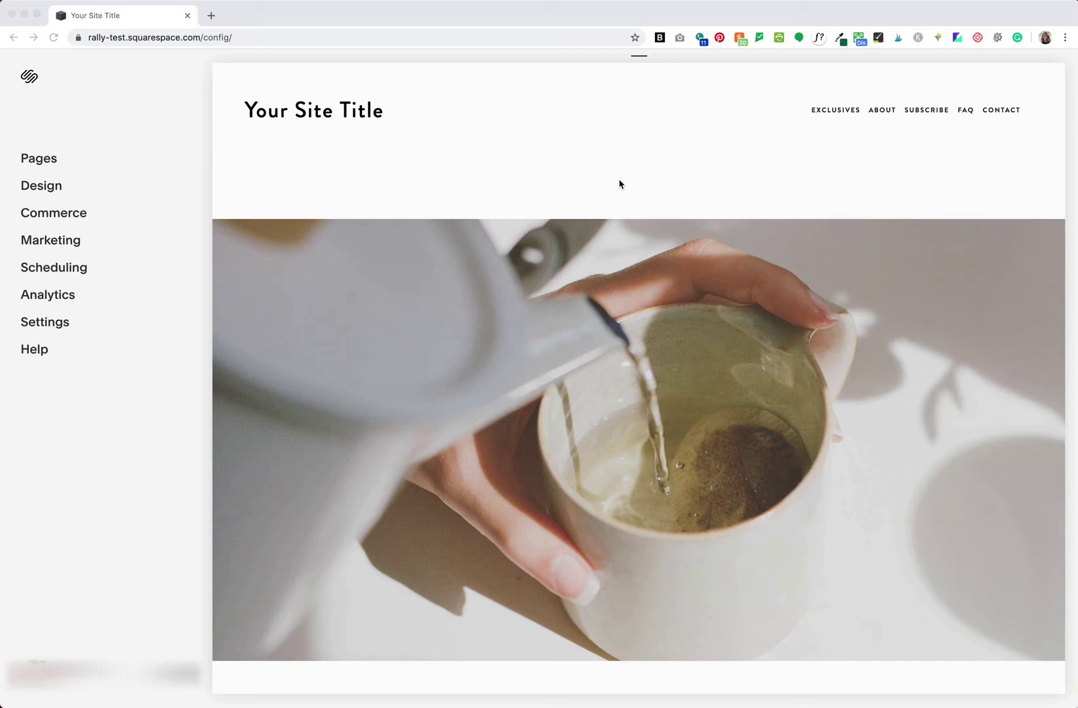
Scroll the homepage preview past the photo gallery to the footer with social icons
scroll(603, 177, down, 3)
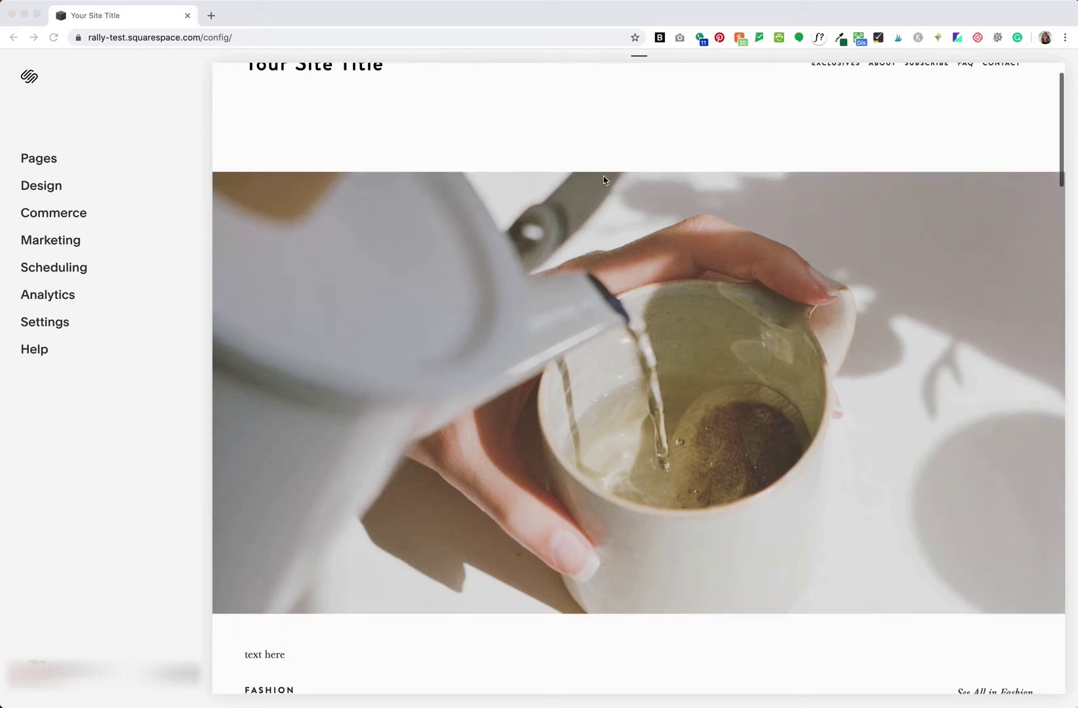
scroll(603, 180, down, 8)
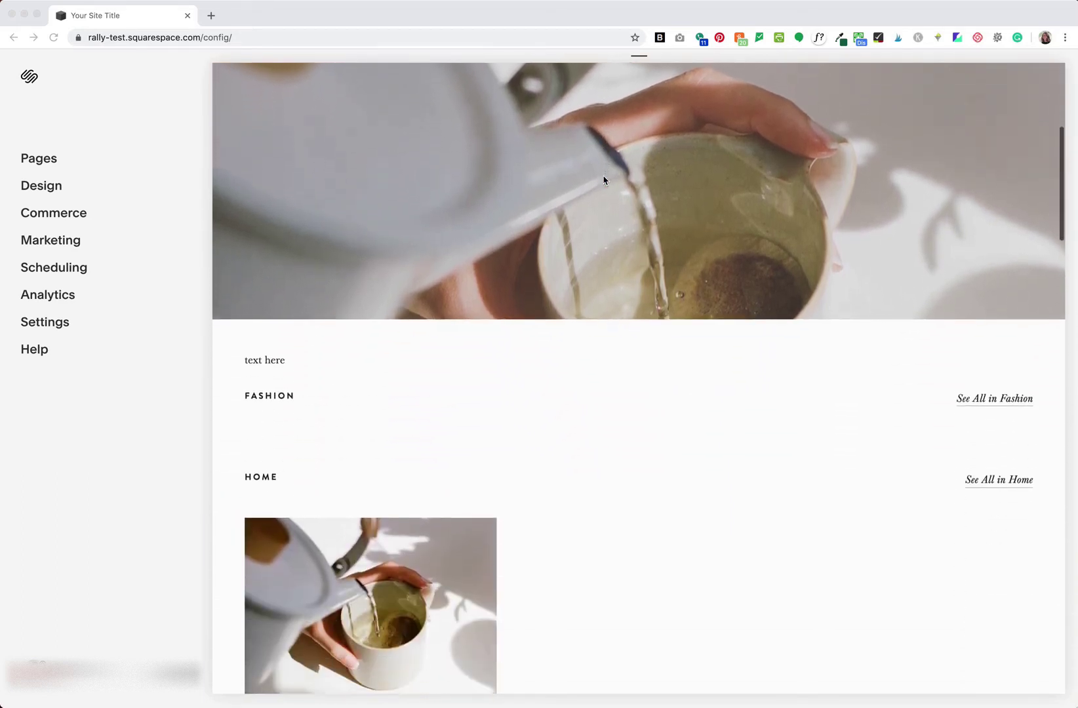
scroll(603, 180, down, 6)
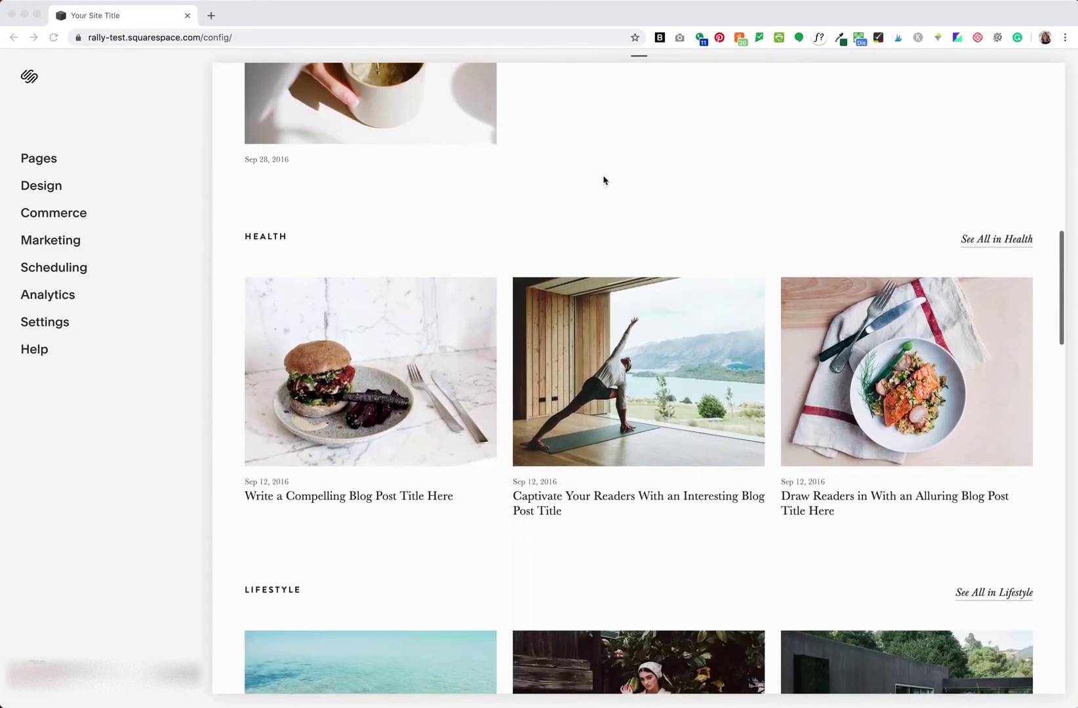
scroll(603, 181, down, 17)
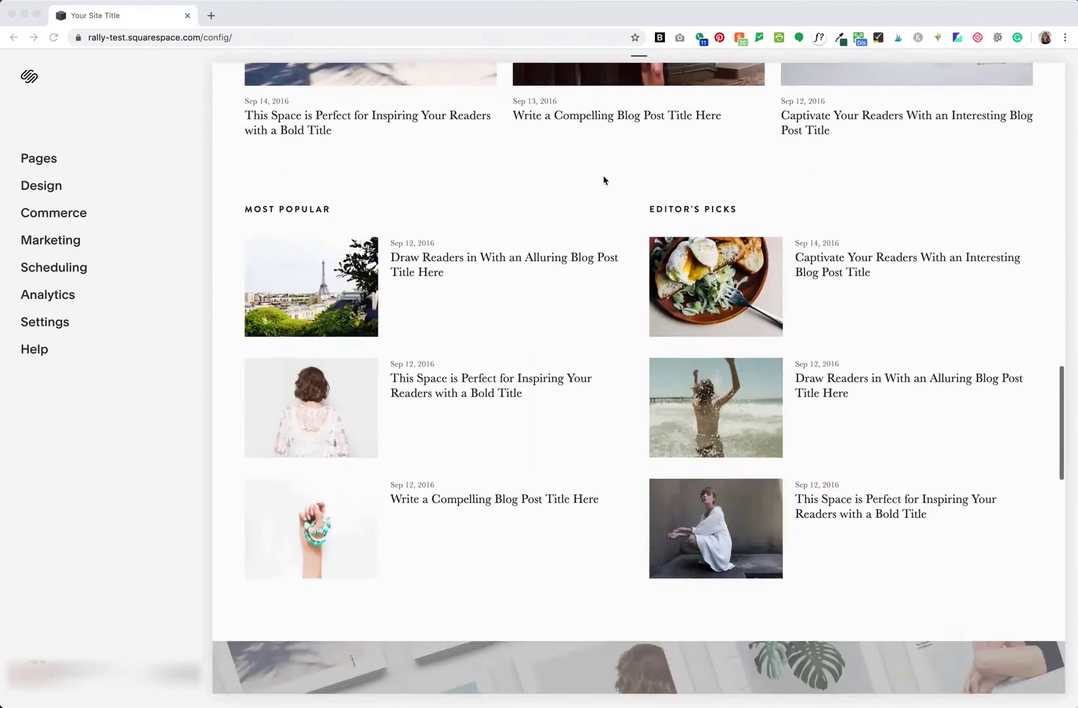
scroll(604, 181, down, 8)
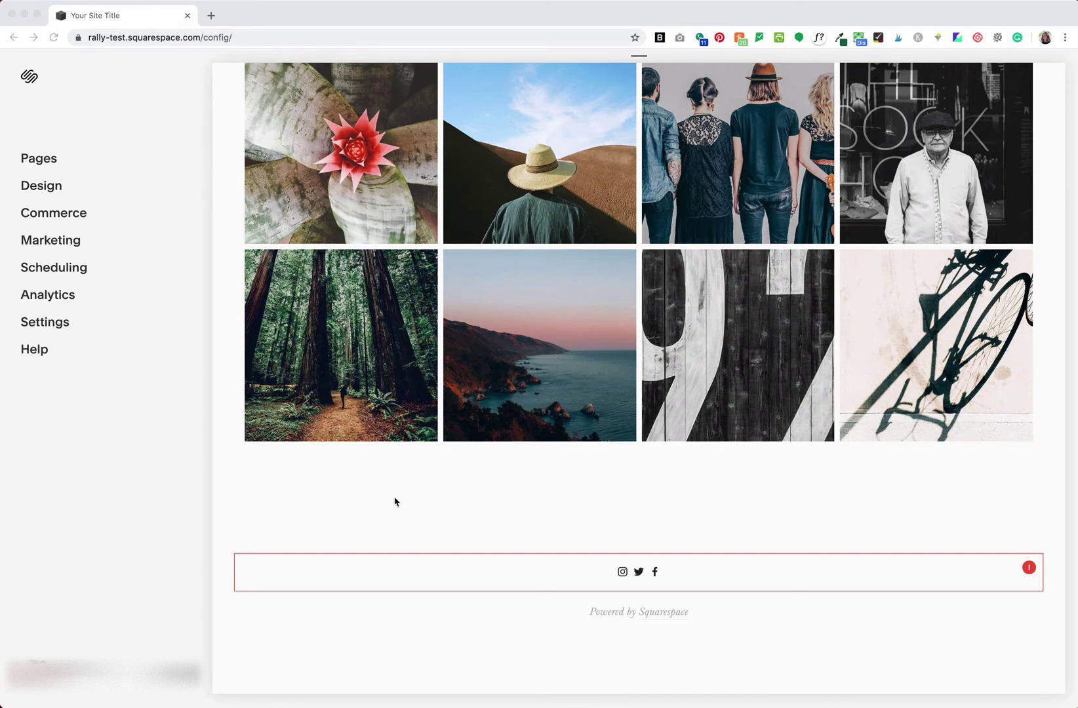
Insert a Newsletter block, found by searching 'news', into Footer Top Blocks and save
click(227, 406)
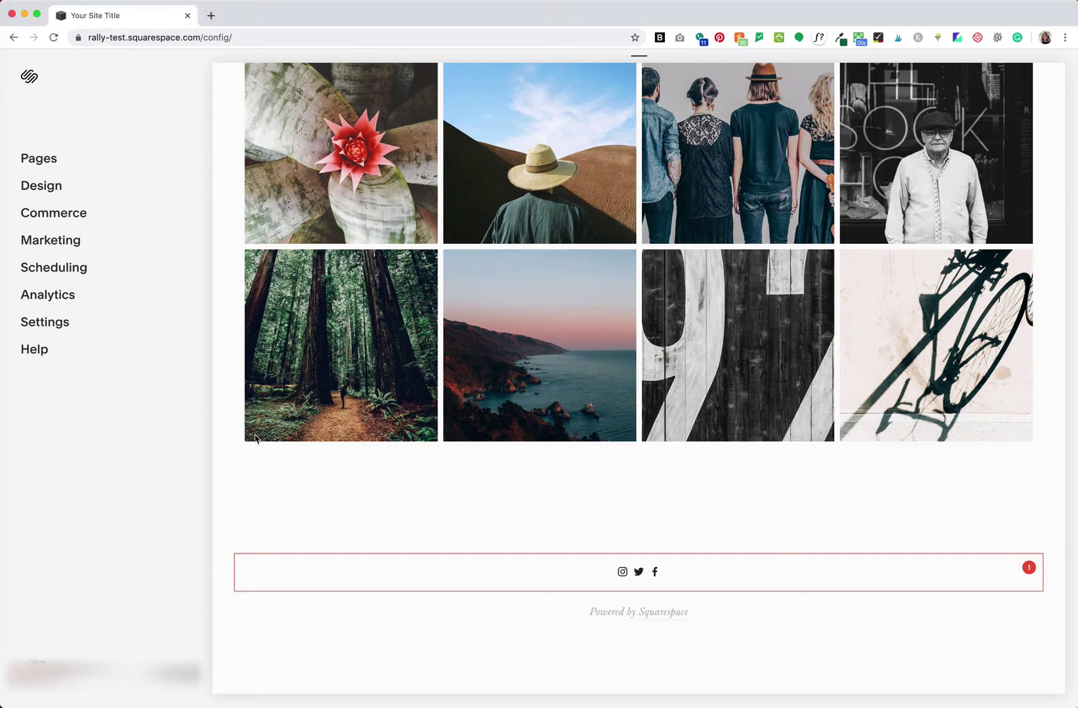
mouse_move(315, 486)
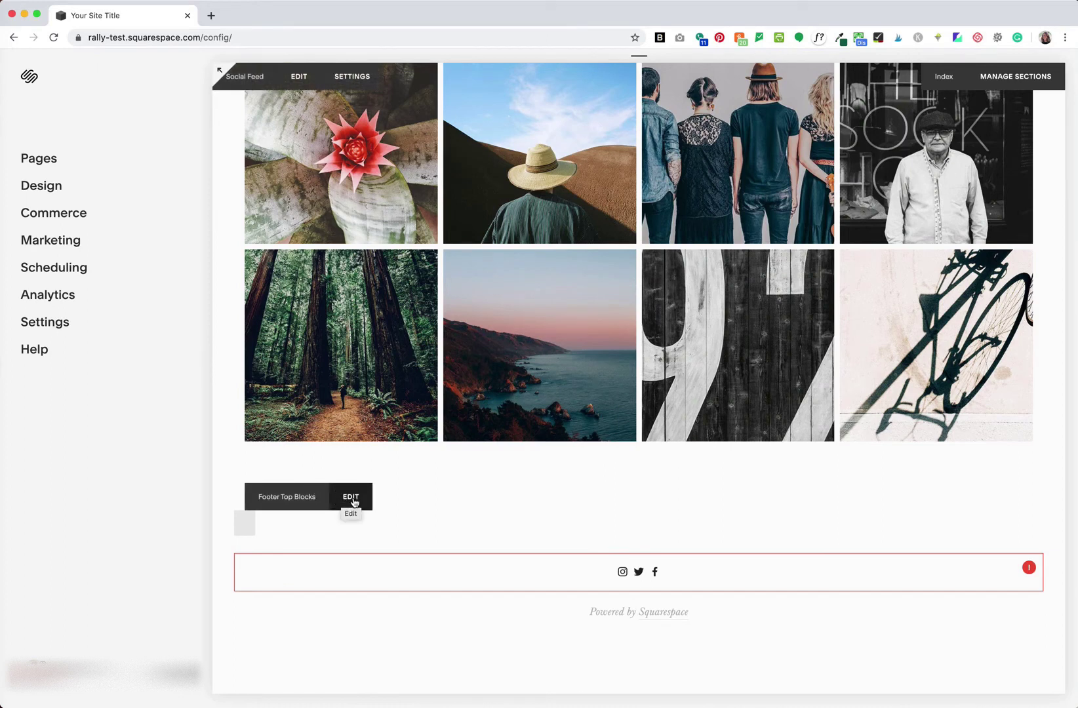
mouse_move(585, 542)
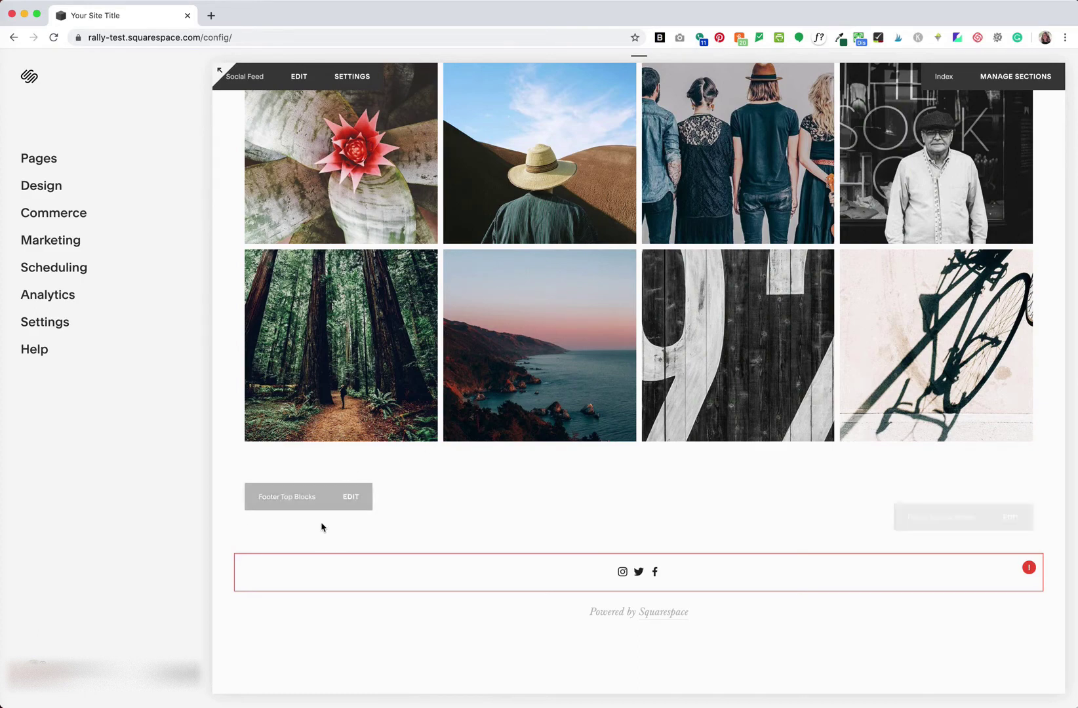
click(347, 497)
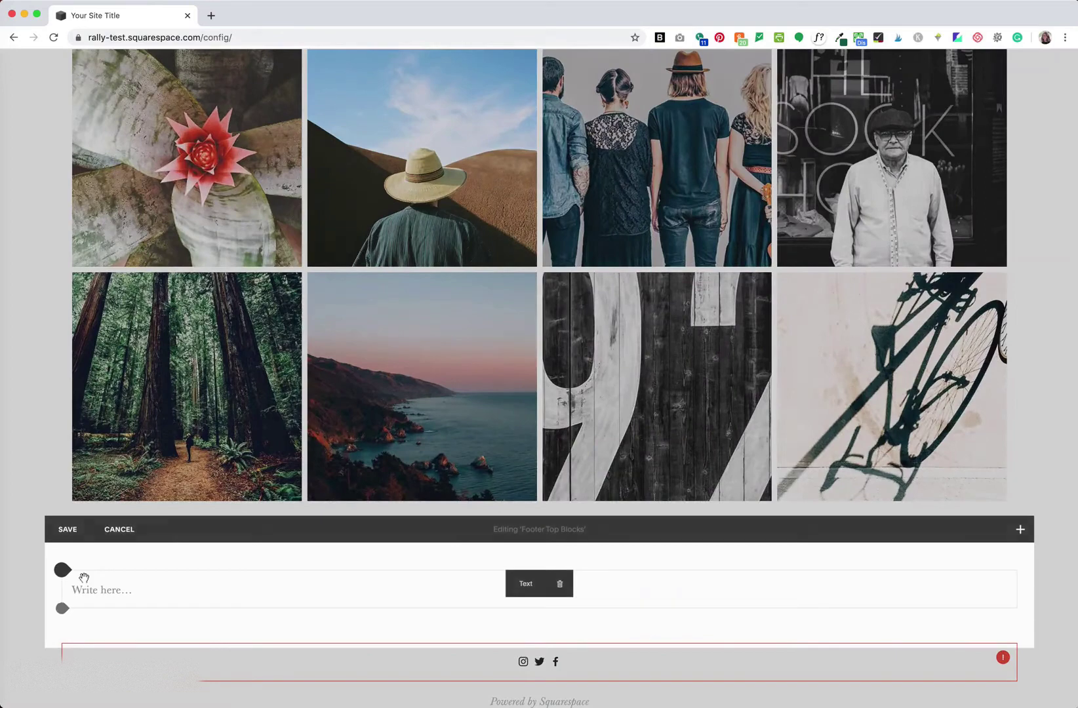
click(71, 572)
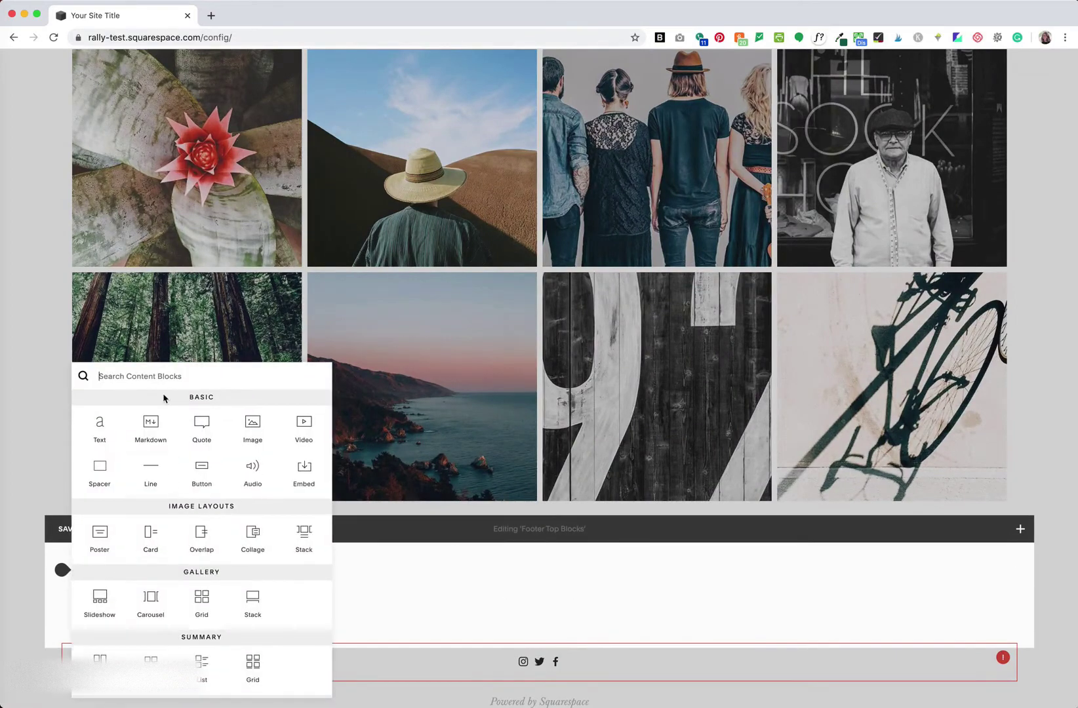
text(news)
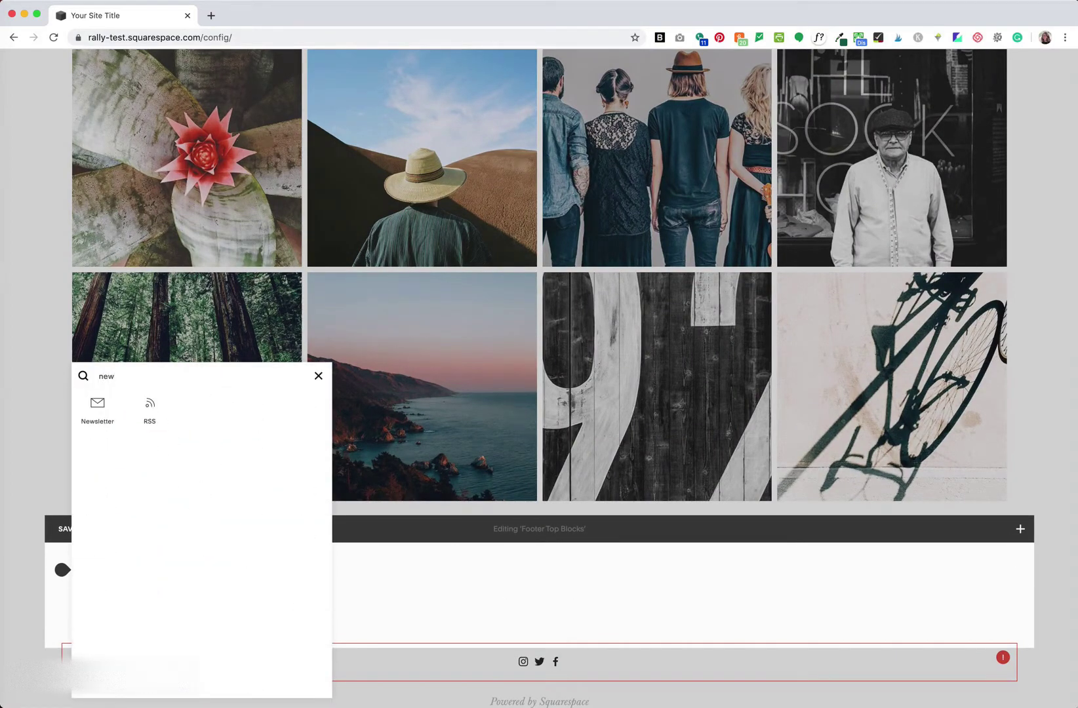
click(93, 405)
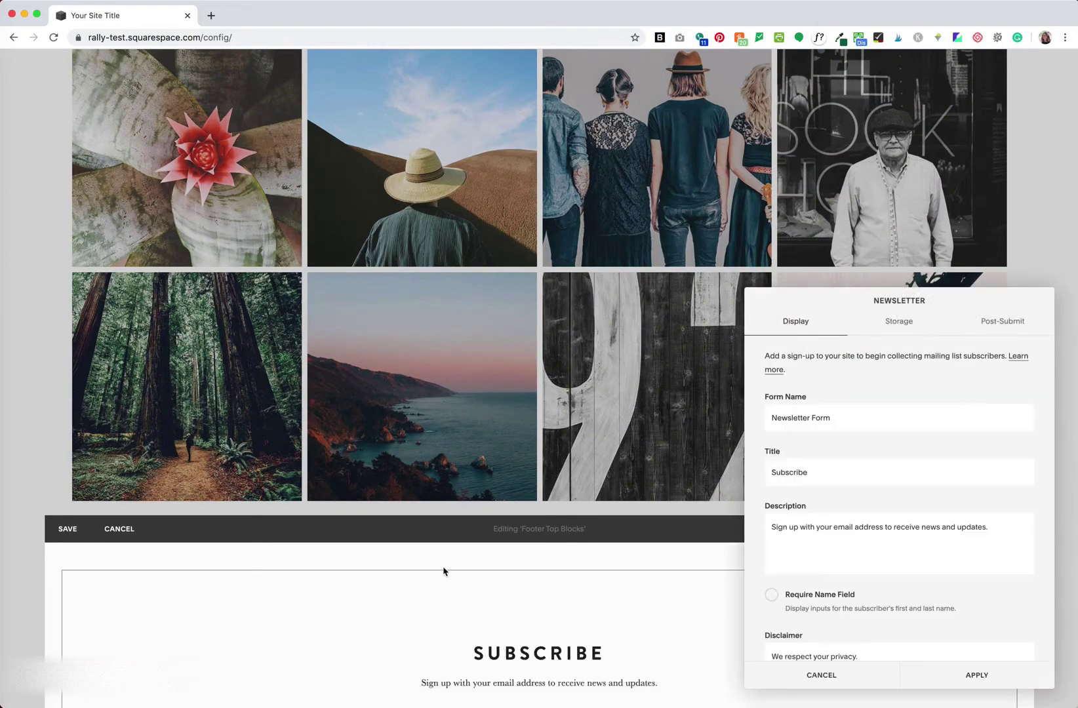
click(995, 673)
click(67, 528)
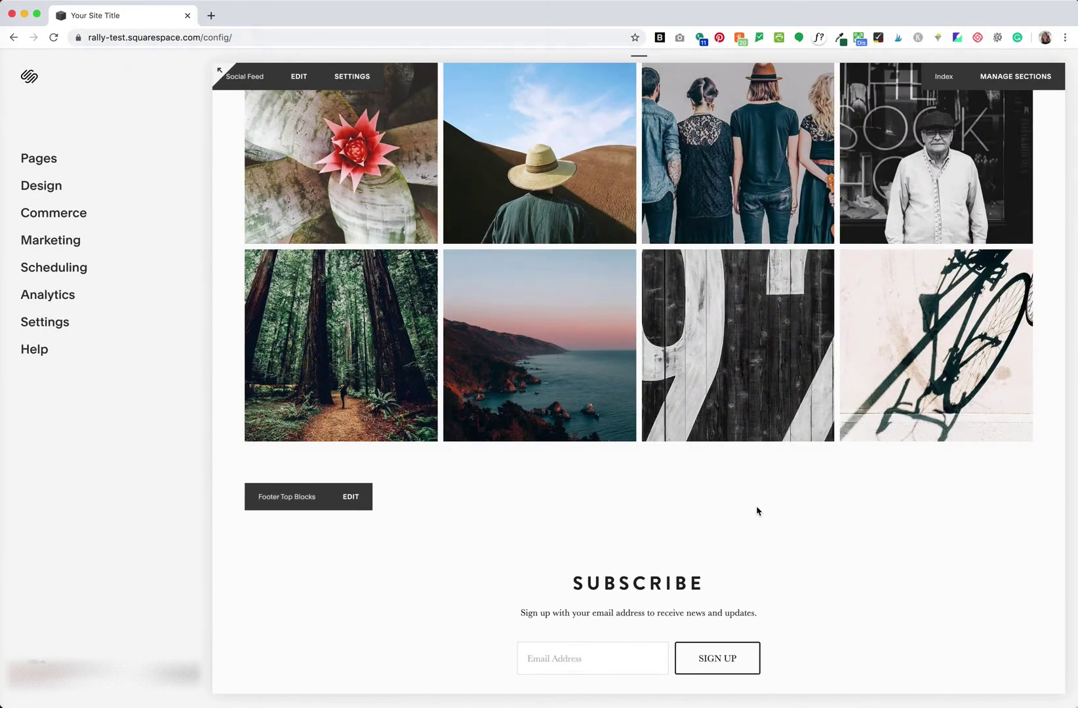
Paste the .Footer-blocks--top background-image CSS snippet into Design > Custom CSS
scroll(757, 511, down, 3)
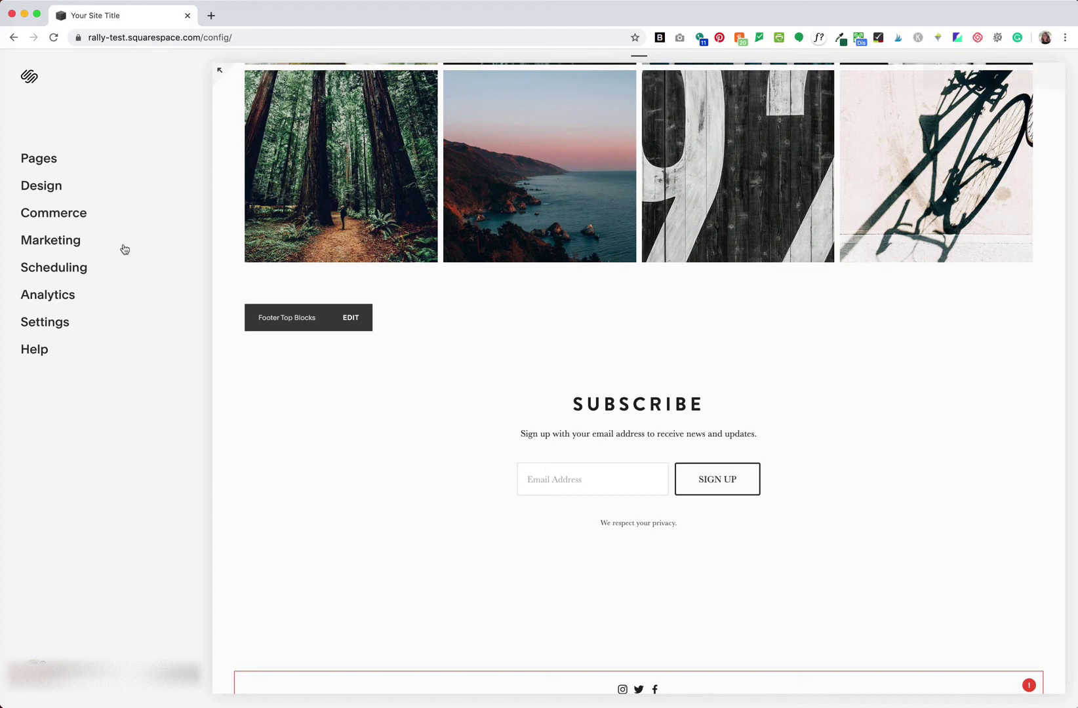
click(41, 186)
click(69, 339)
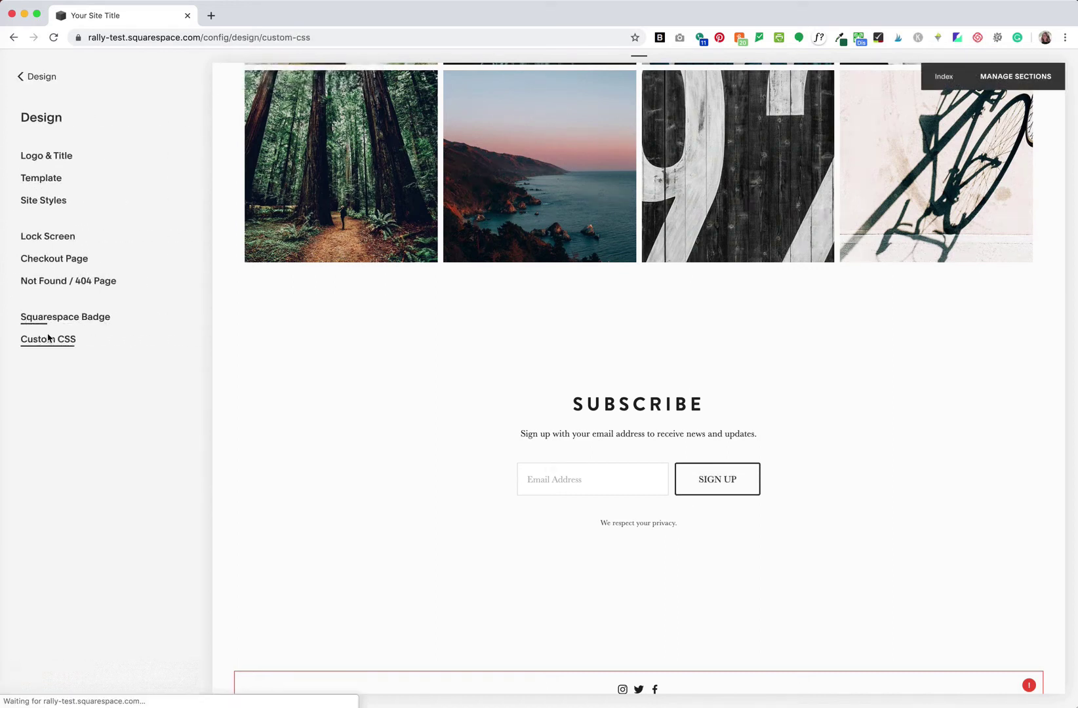
click(119, 365)
text(/* add custom image behind newsletter subscription block in footer */ .Footer-inner {     max-width: 100%!important;     padding: 0 0;     .Footer-blocks--top {  background-image: url('image-url-here') !important;       background-size: cover;    padding-top: 55px;    padding-bottom: 0px; }  })
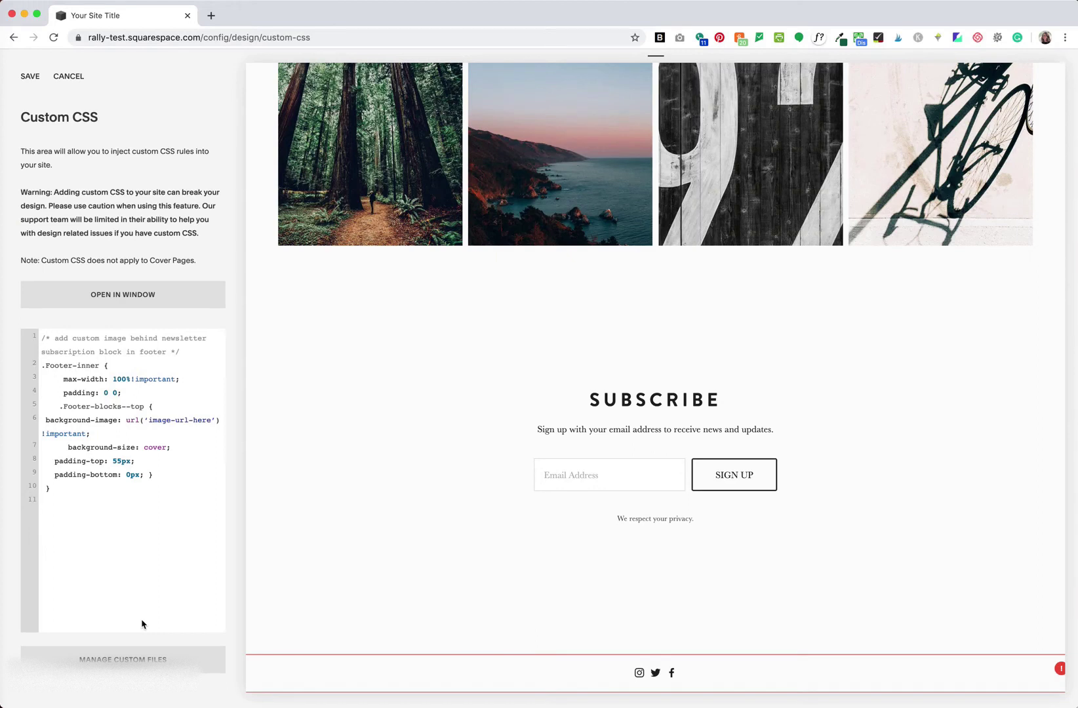
scroll(110, 629, down, 1)
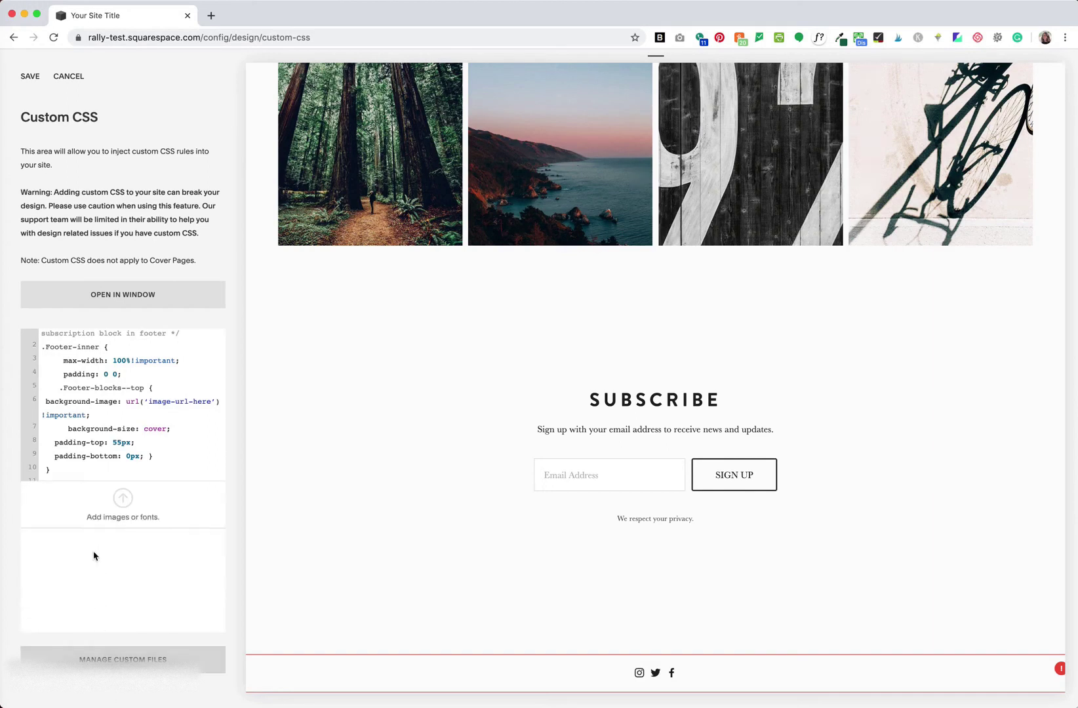
Upload journal-pen-succulent-pink-gray.jpg as a custom CSS file
click(126, 503)
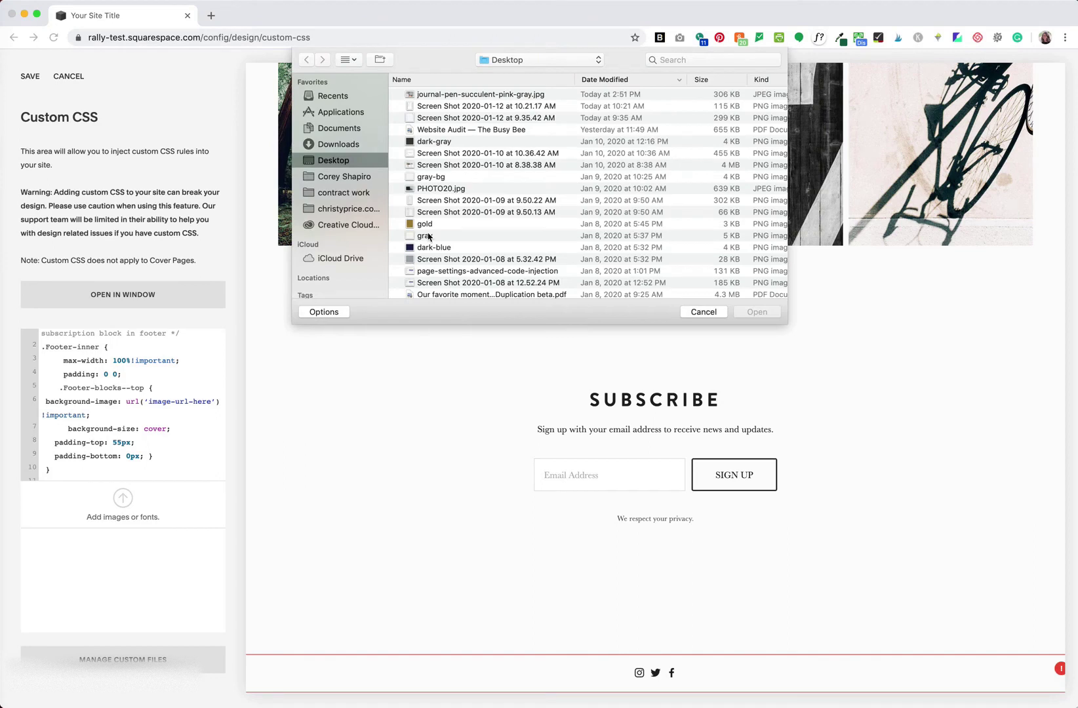
click(486, 96)
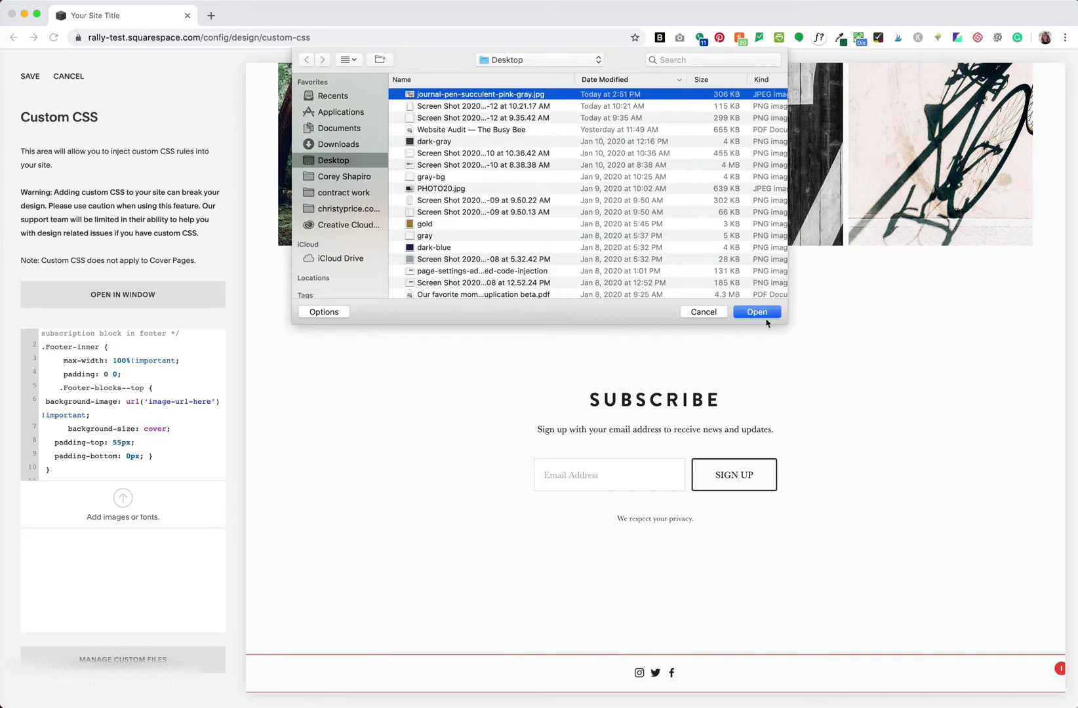
click(761, 312)
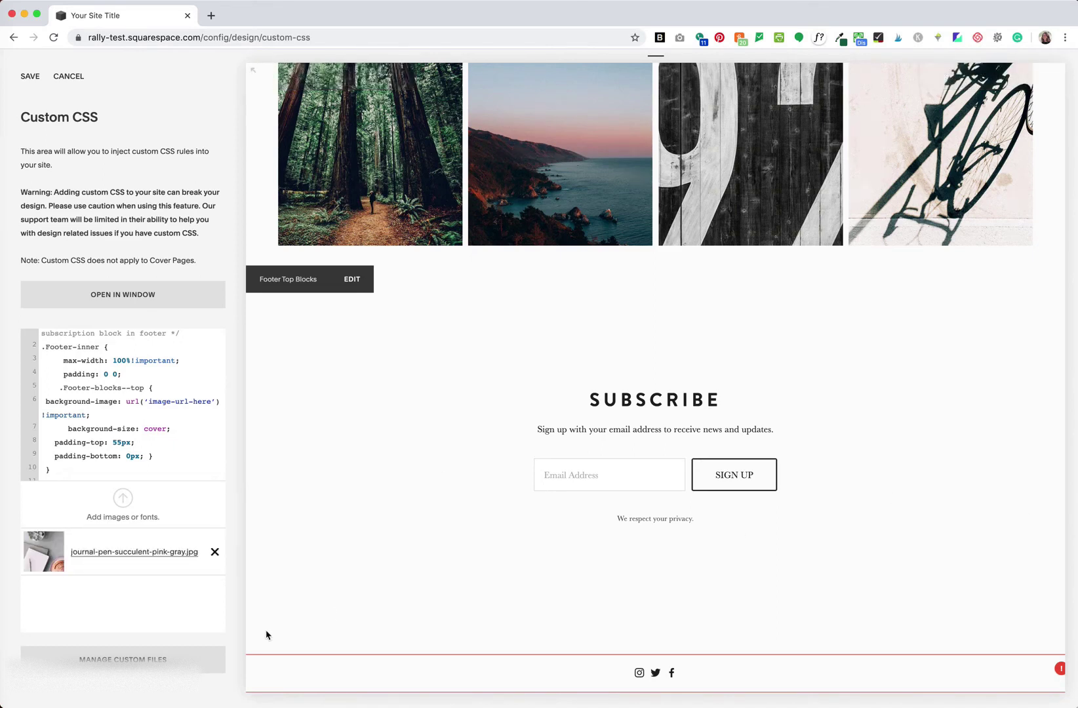
Replace the image-url-here placeholder with the uploaded succulent image's URL
click(147, 402)
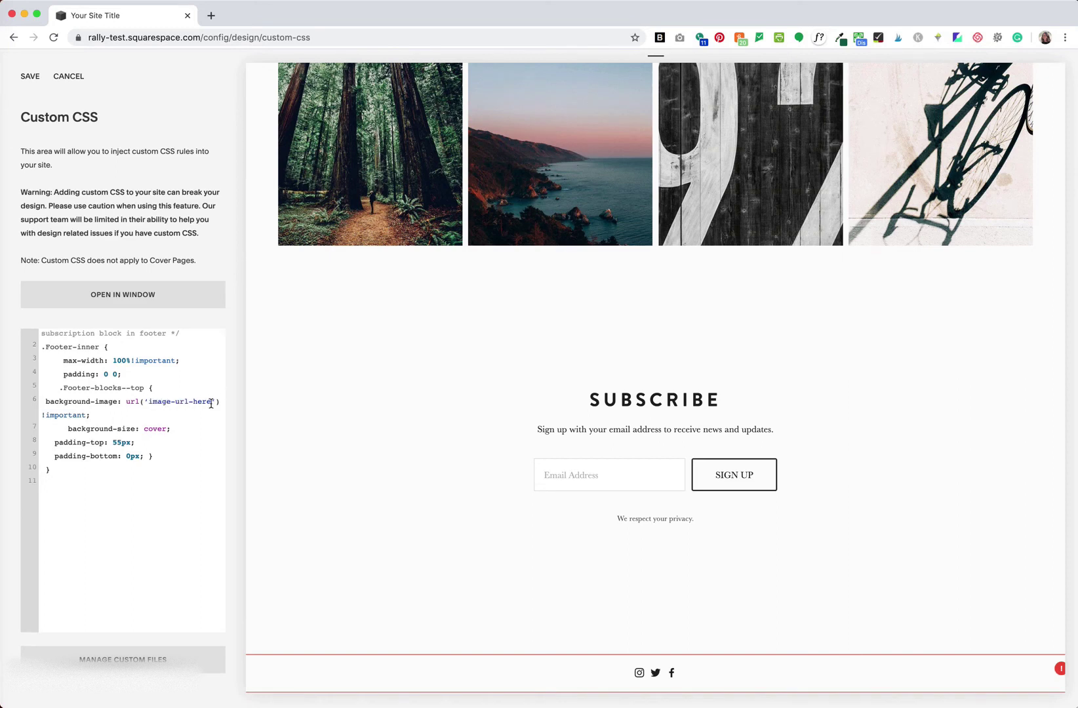
key(Left)
key(Left)
key(Left)
drag(149, 402, 210, 403)
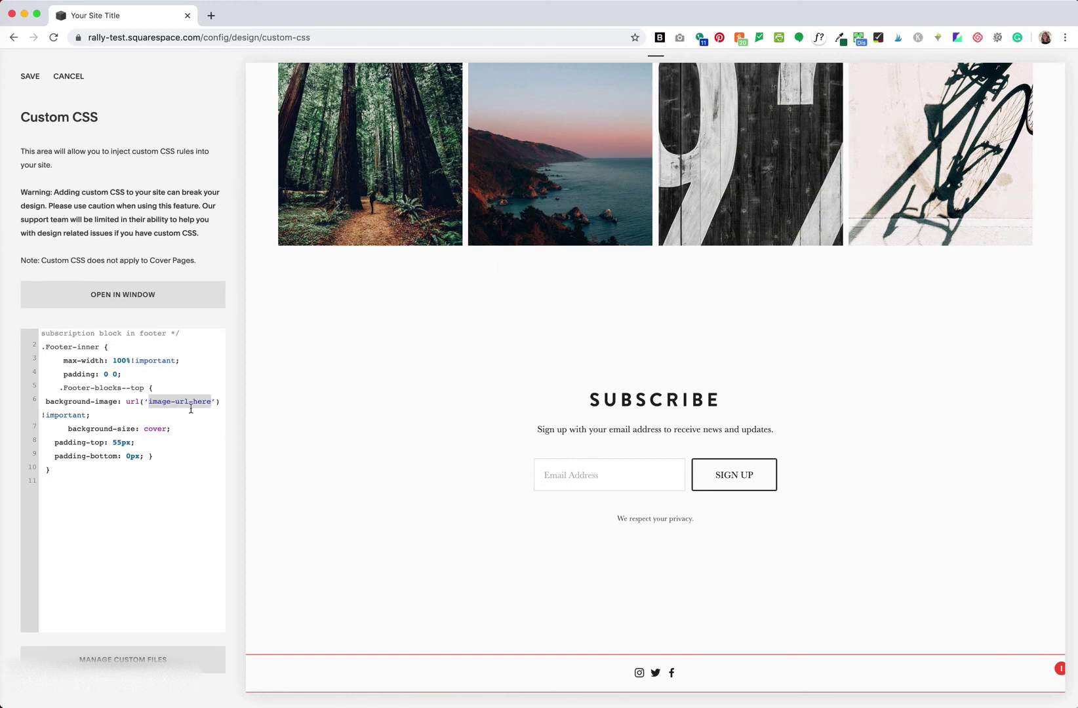
key(BackSpace)
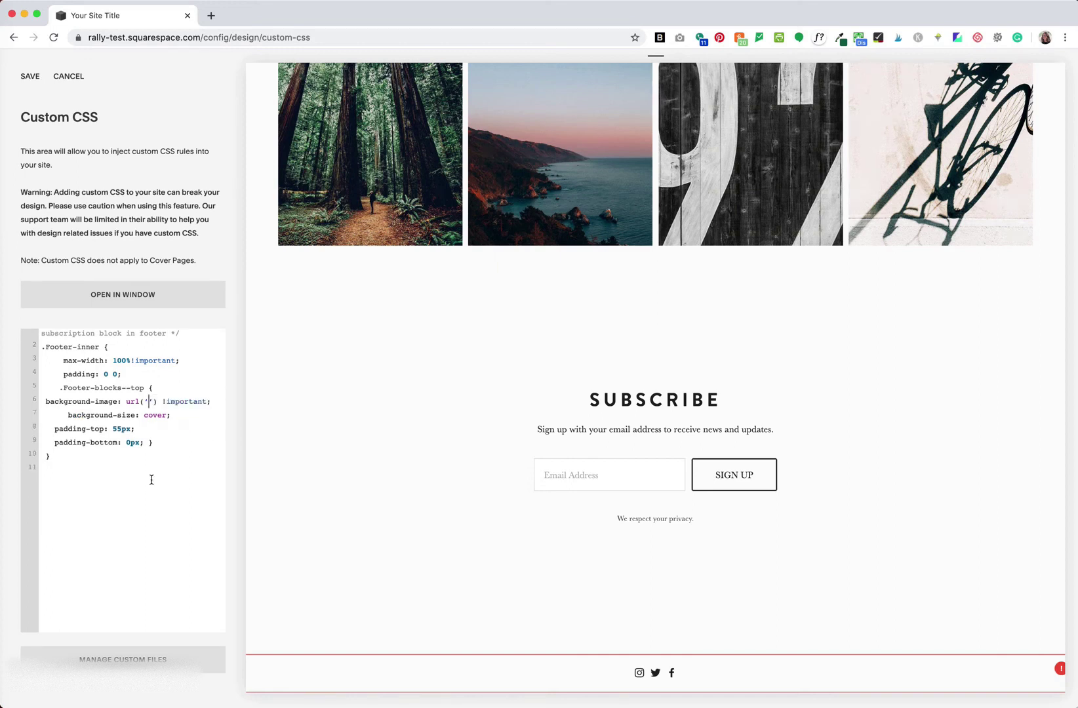
click(123, 659)
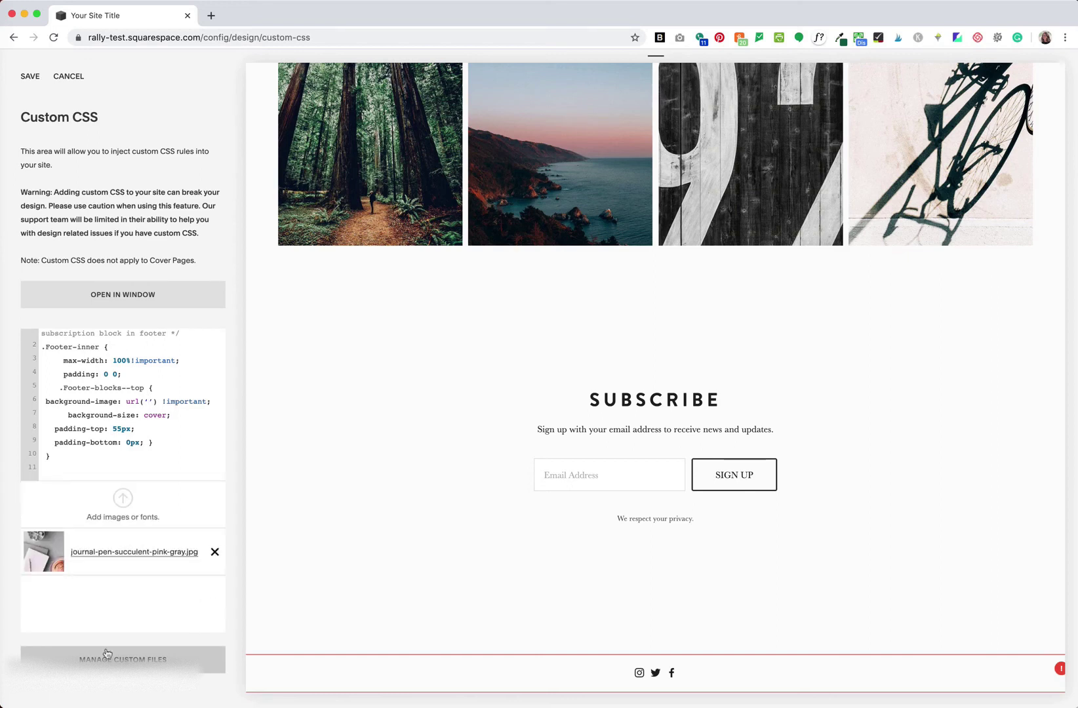
click(51, 549)
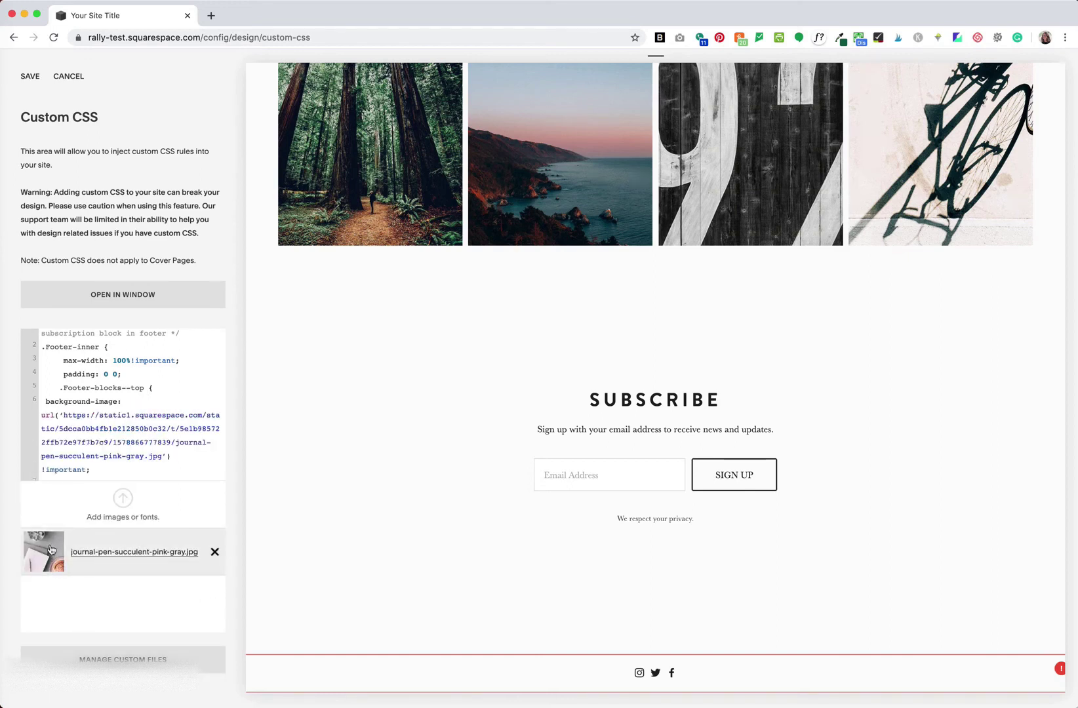
Fix the quote marks around the image URL in url() and save the custom CSS
click(63, 416)
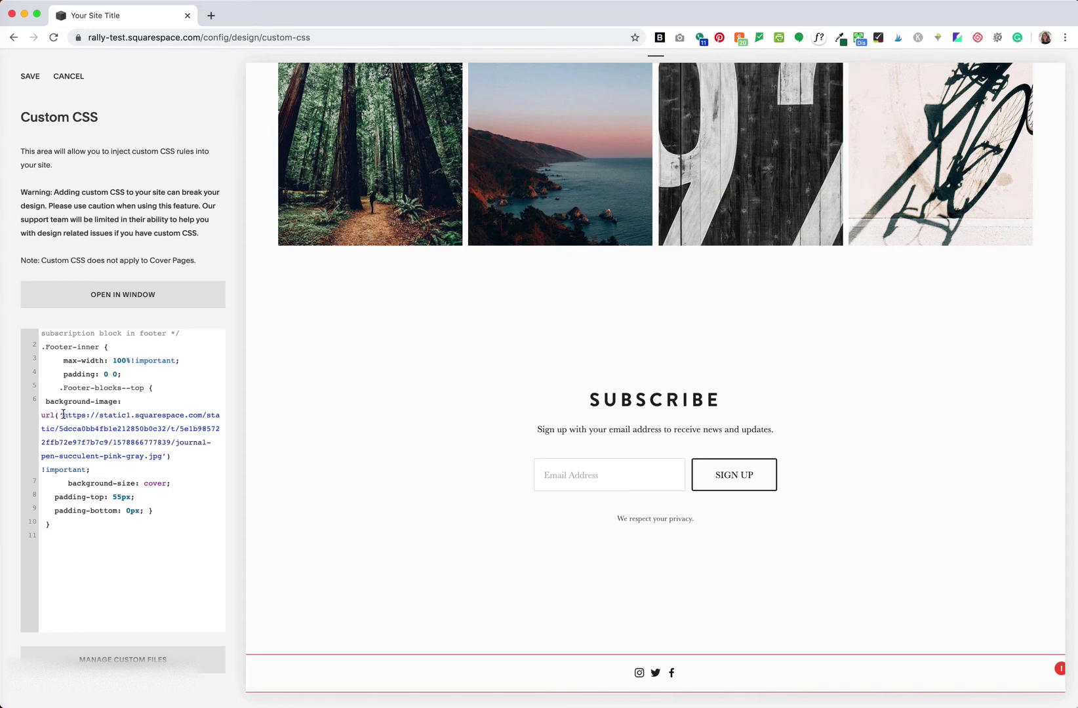
key(BackSpace)
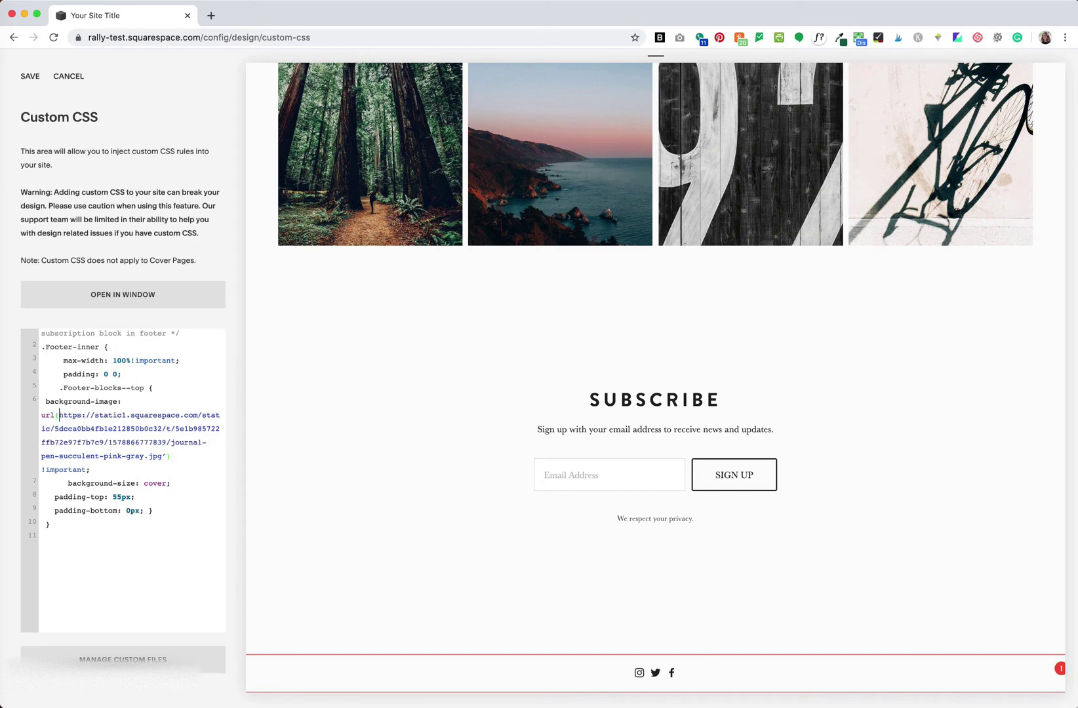
text(')
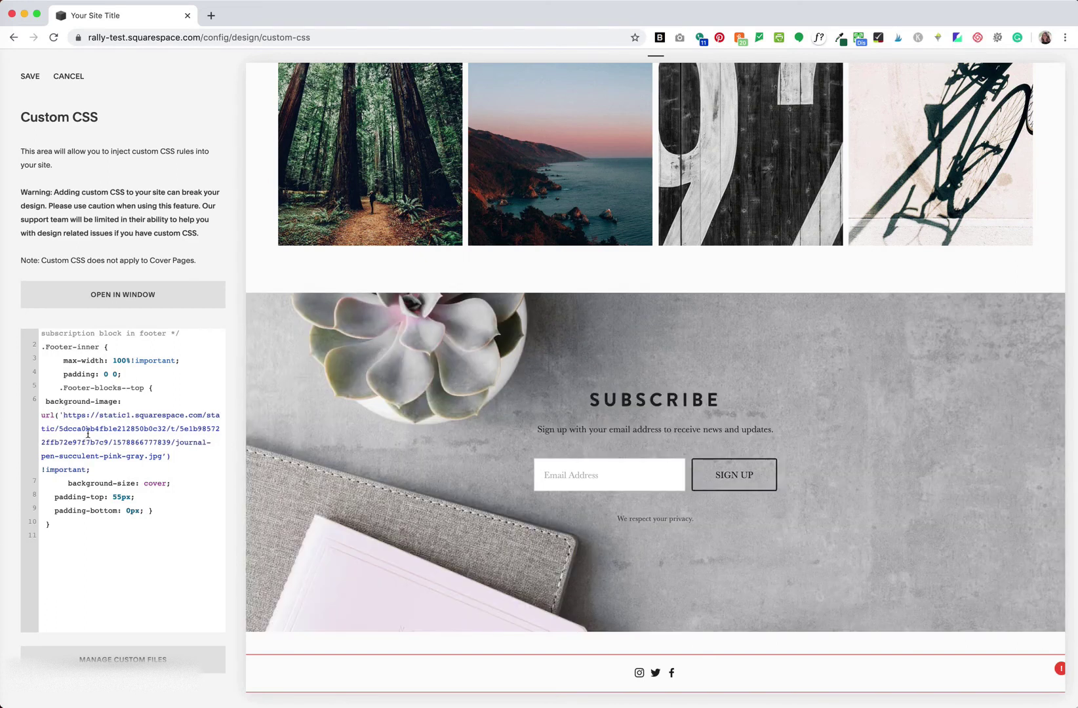
click(166, 456)
key(BackSpace)
text(')
mouse_move(404, 464)
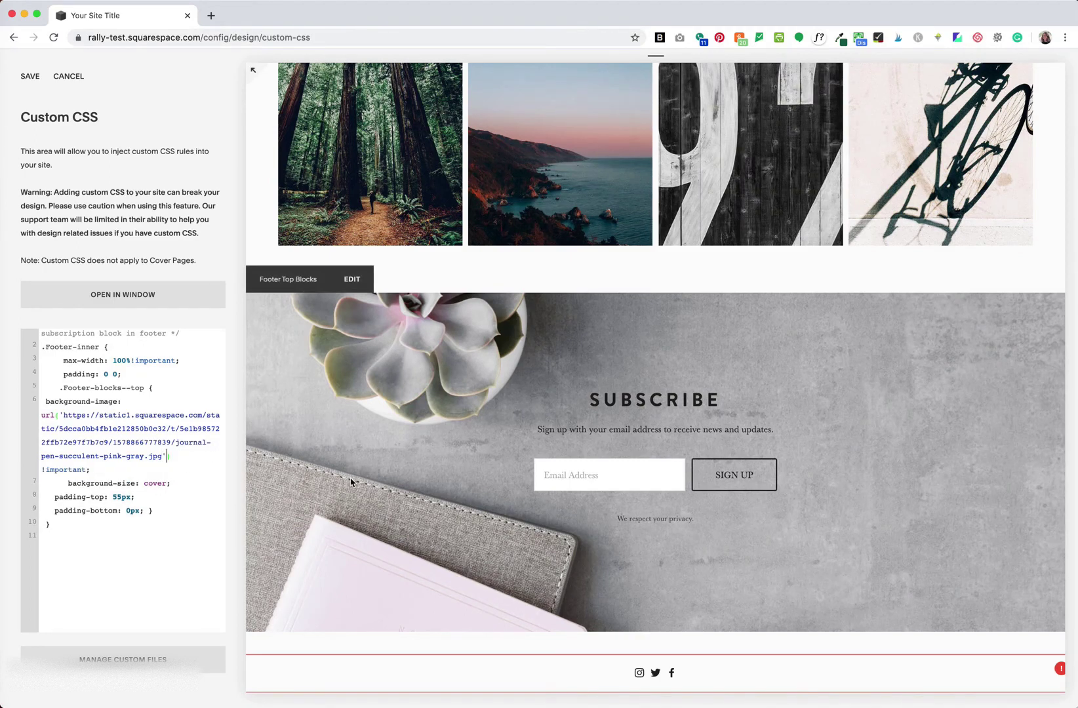
click(31, 77)
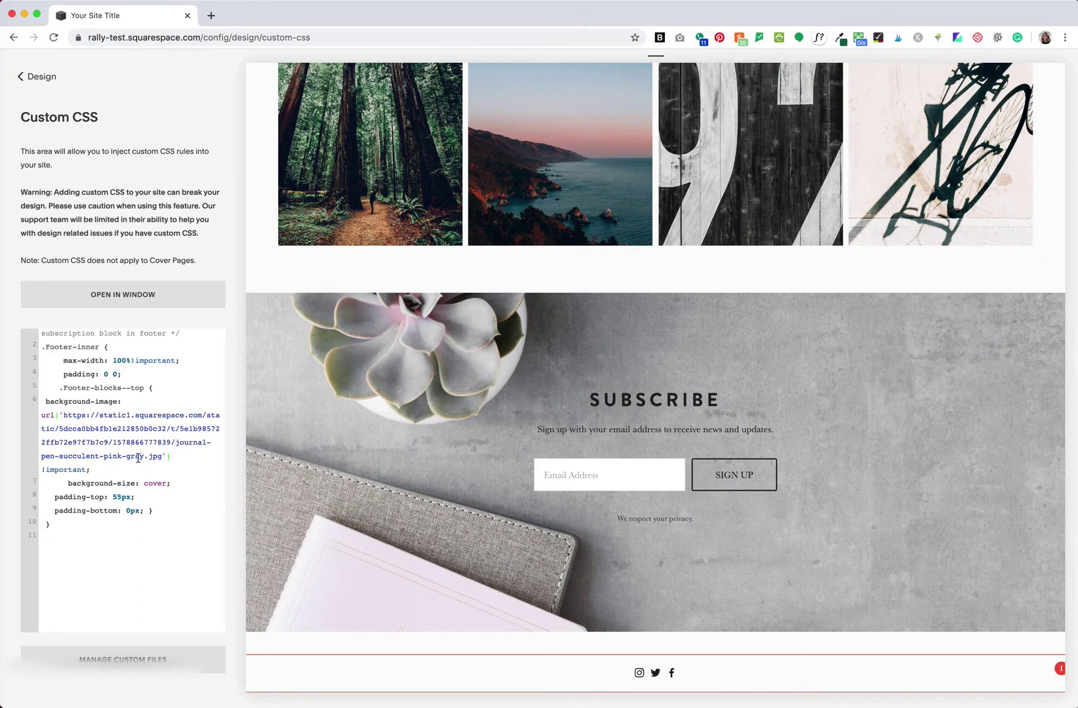
Open Design > Site Styles showing only the Subscribe section's settings
click(34, 77)
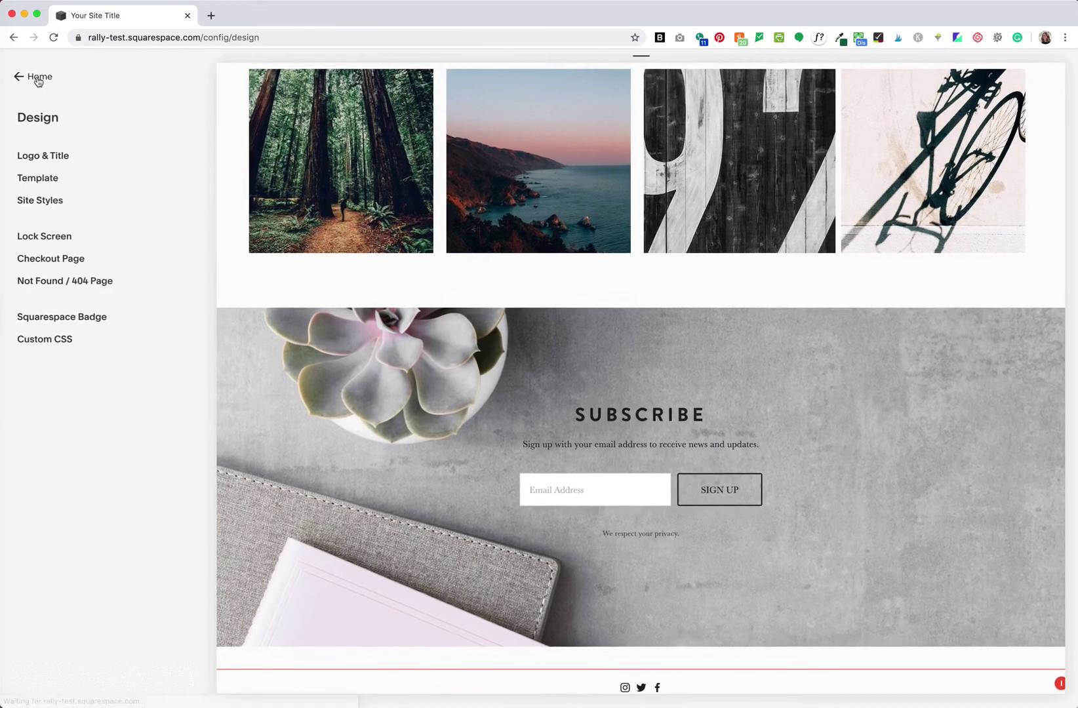
click(38, 77)
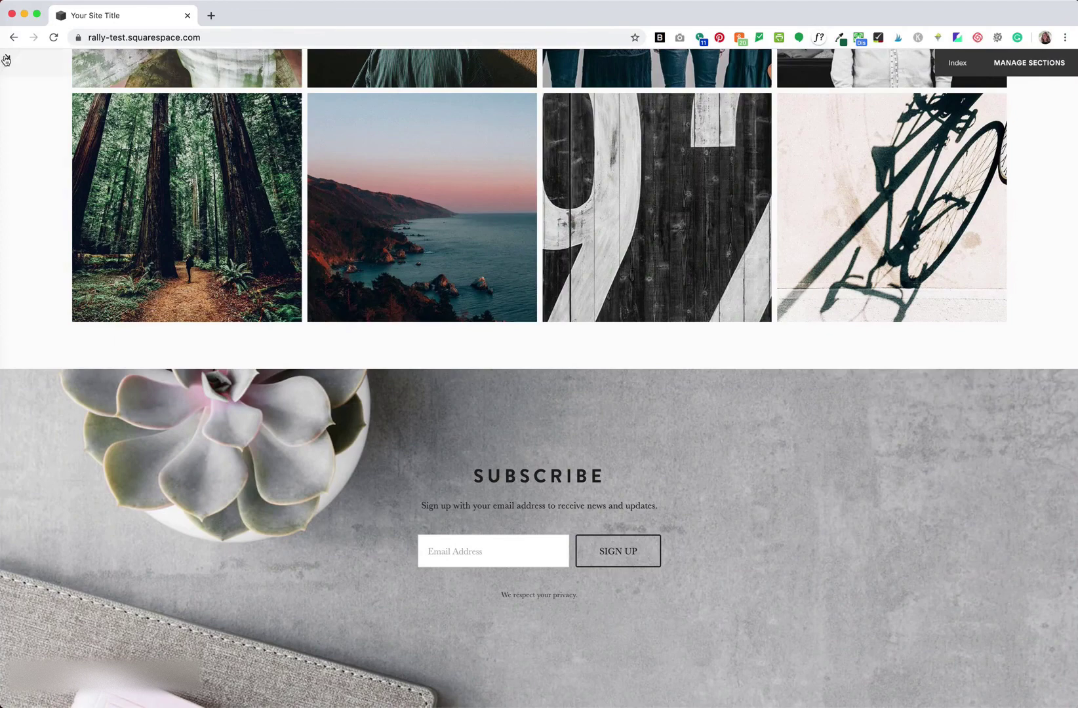
click(6, 59)
click(49, 200)
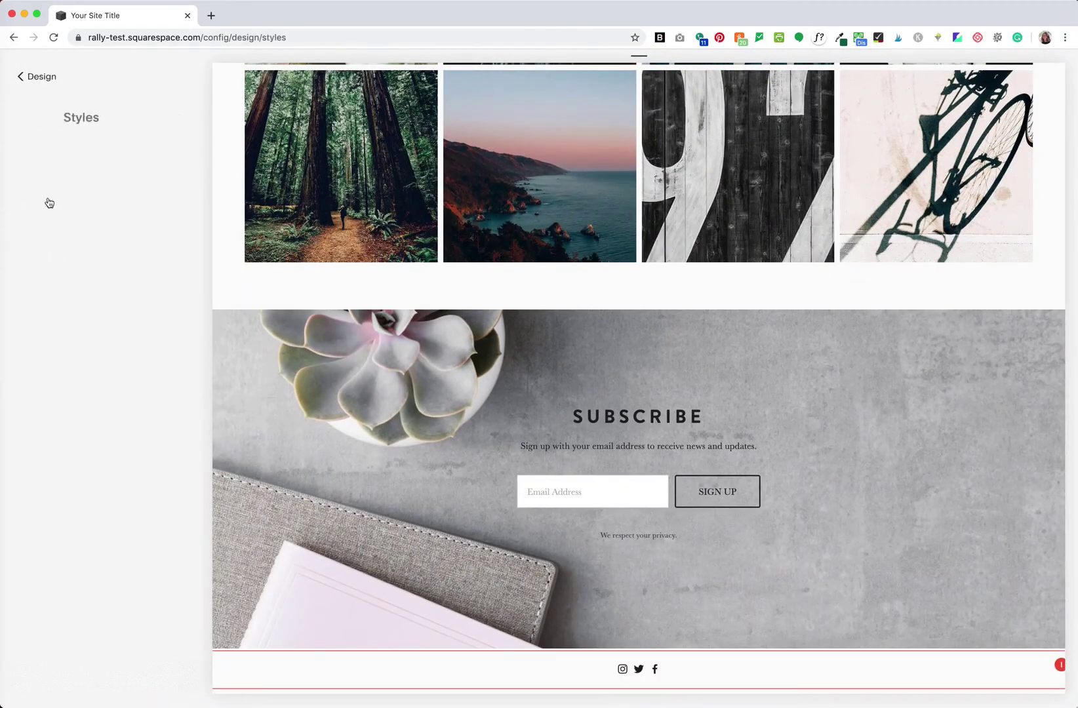
click(311, 415)
scroll(111, 439, down, 1)
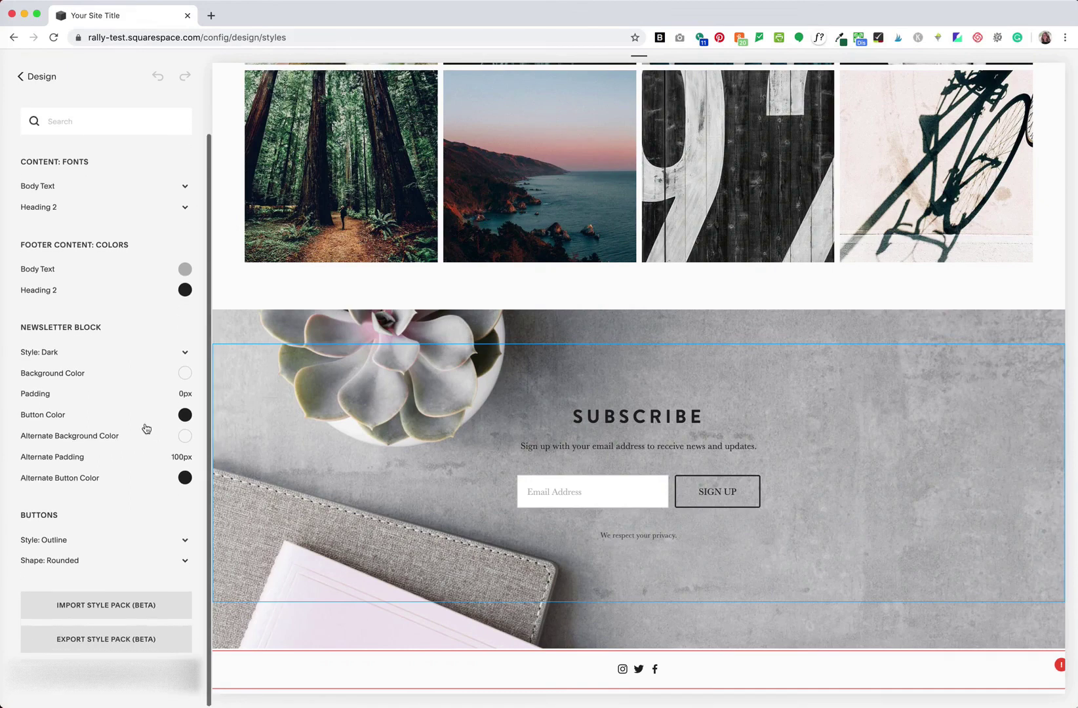
Keep the Newsletter Background and Alternate Background colours at 0 alpha, fully transparent
click(186, 373)
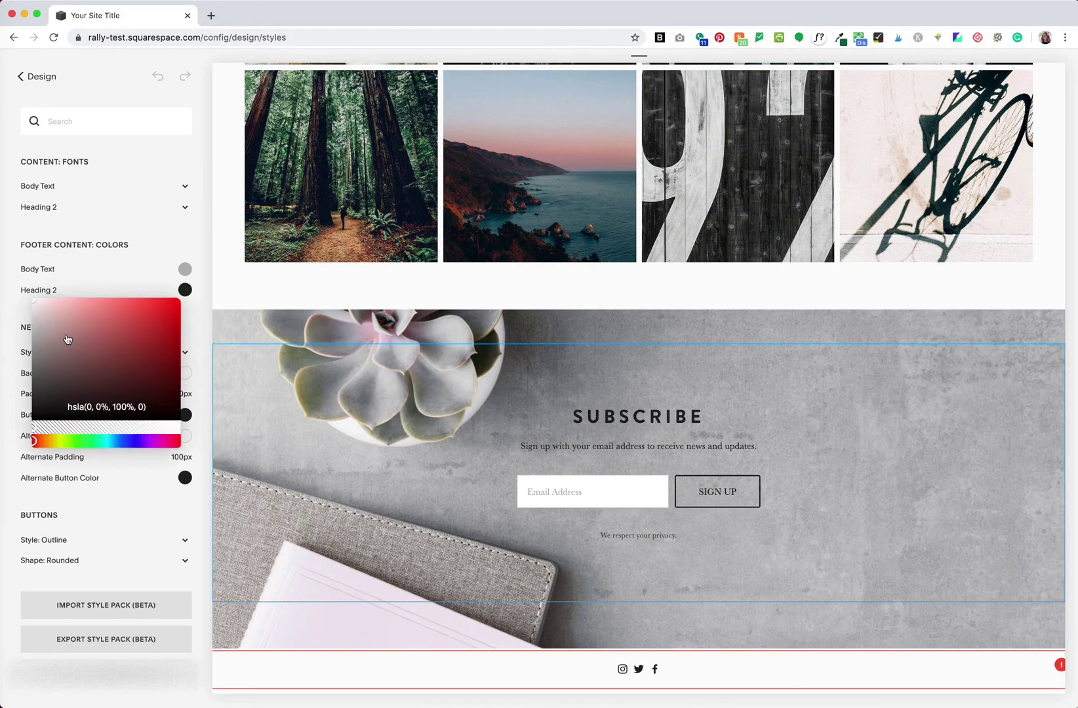
drag(35, 429, 9, 426)
click(197, 450)
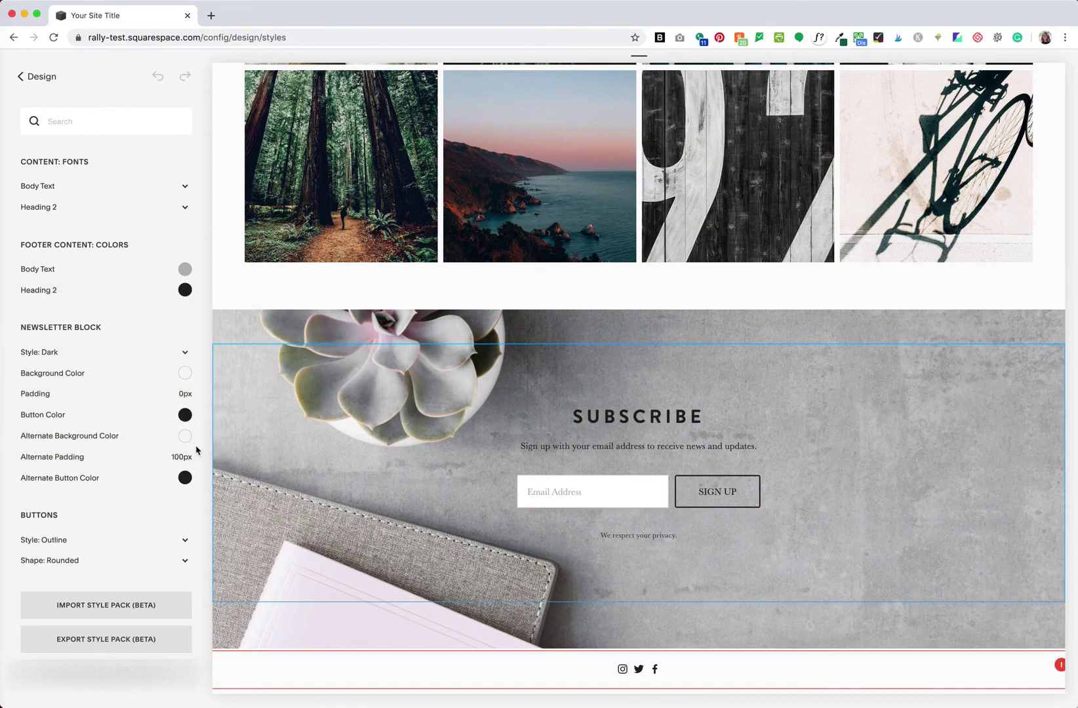
click(184, 438)
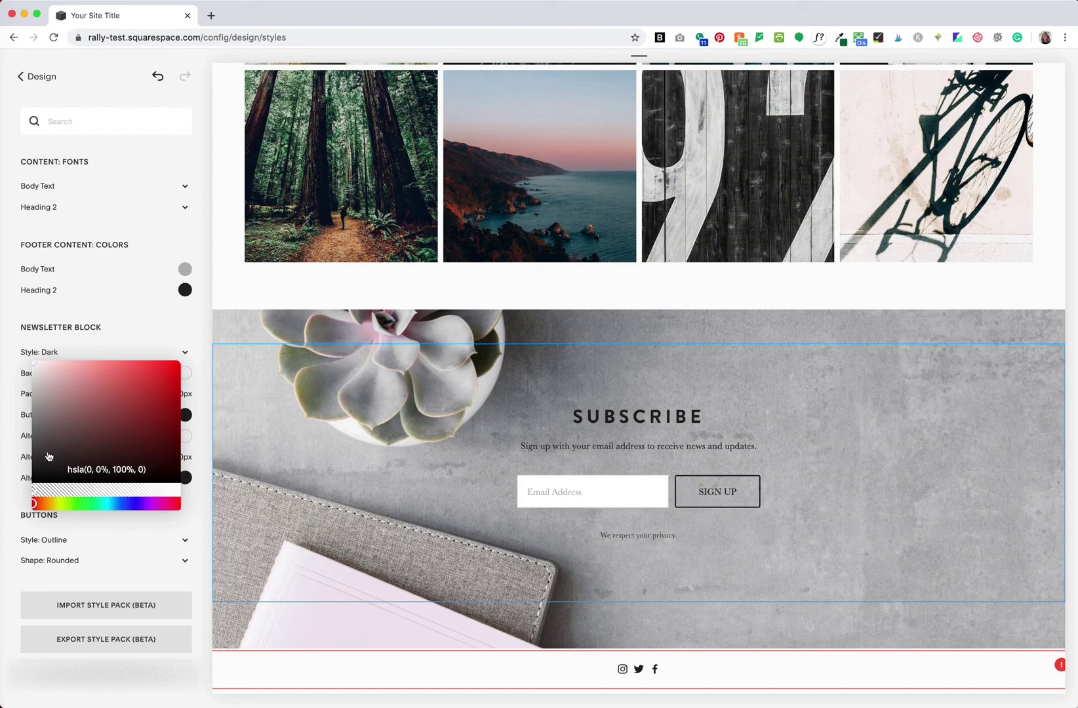
click(36, 489)
mouse_move(50, 489)
mouse_down()
mouse_move(118, 488)
mouse_move(33, 489)
mouse_up()
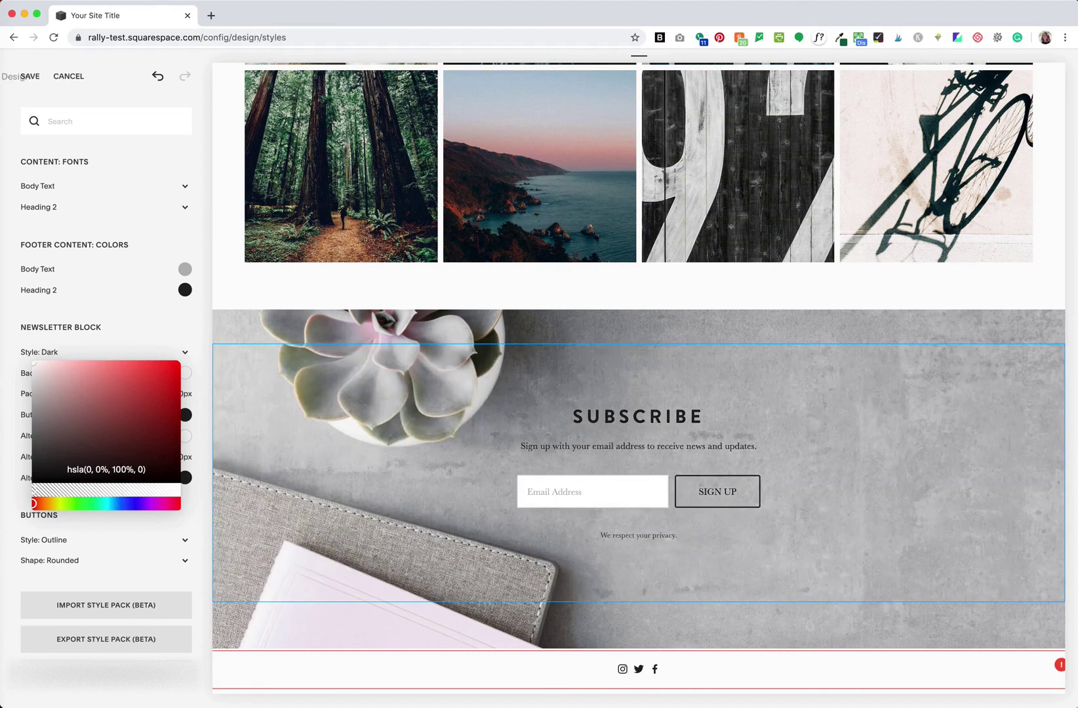
click(105, 339)
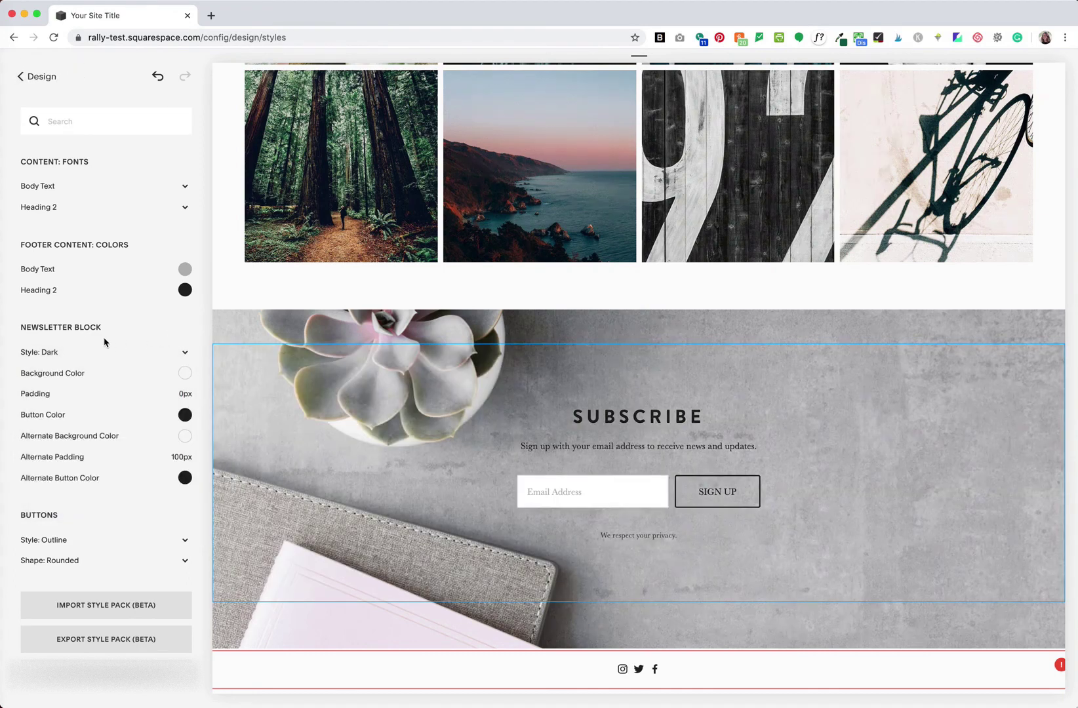
key(super+Tab)
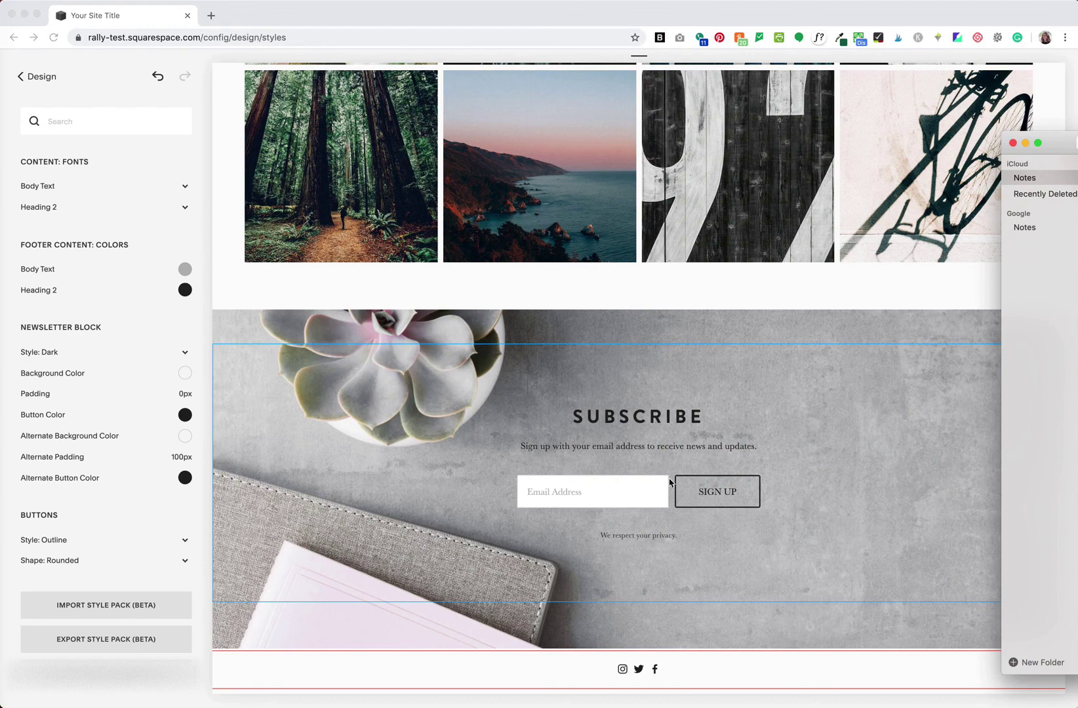
Open the Meet-Ups page and scroll to its footer showing the succulent-photo Subscribe block
click(64, 90)
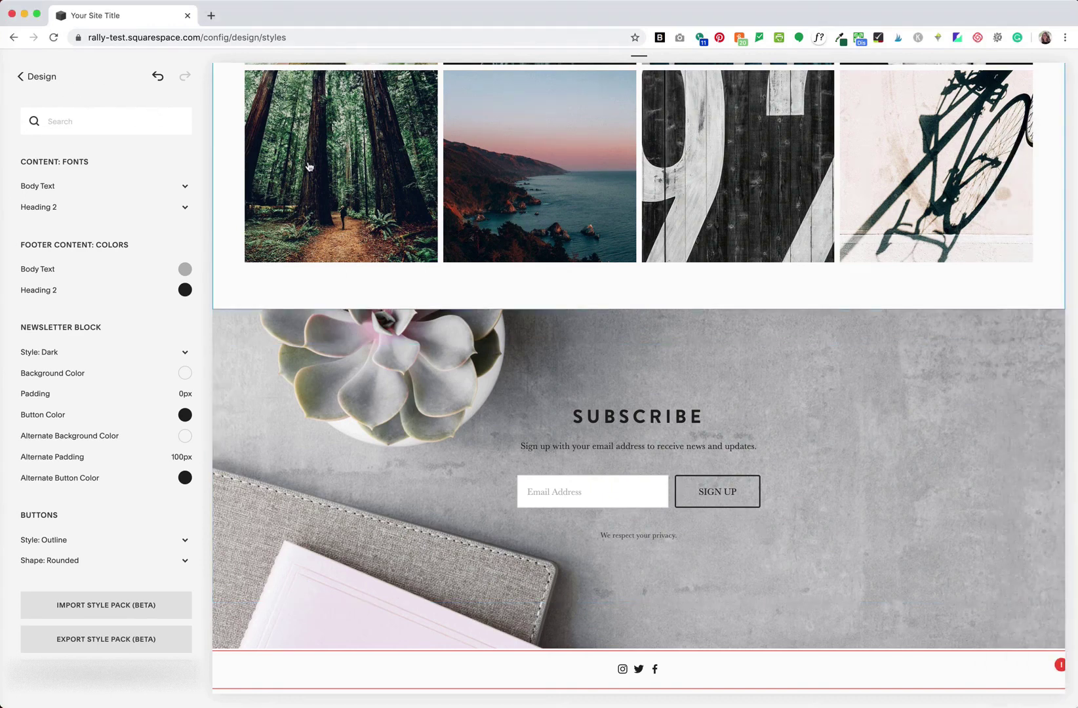
click(34, 76)
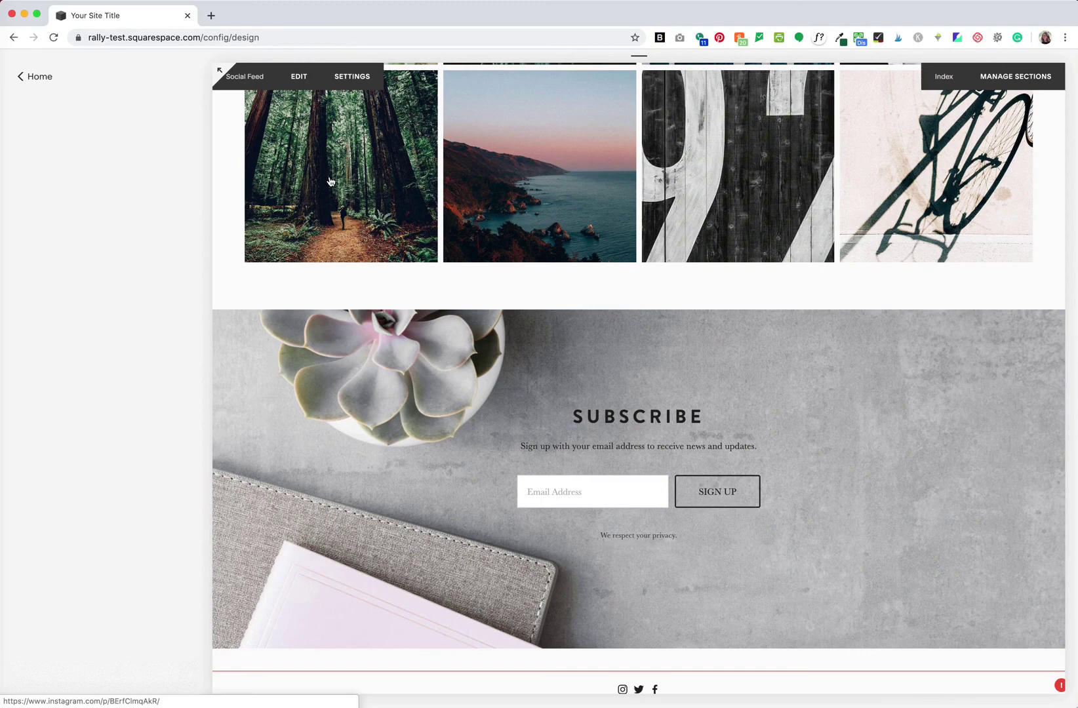
scroll(341, 179, up, 20)
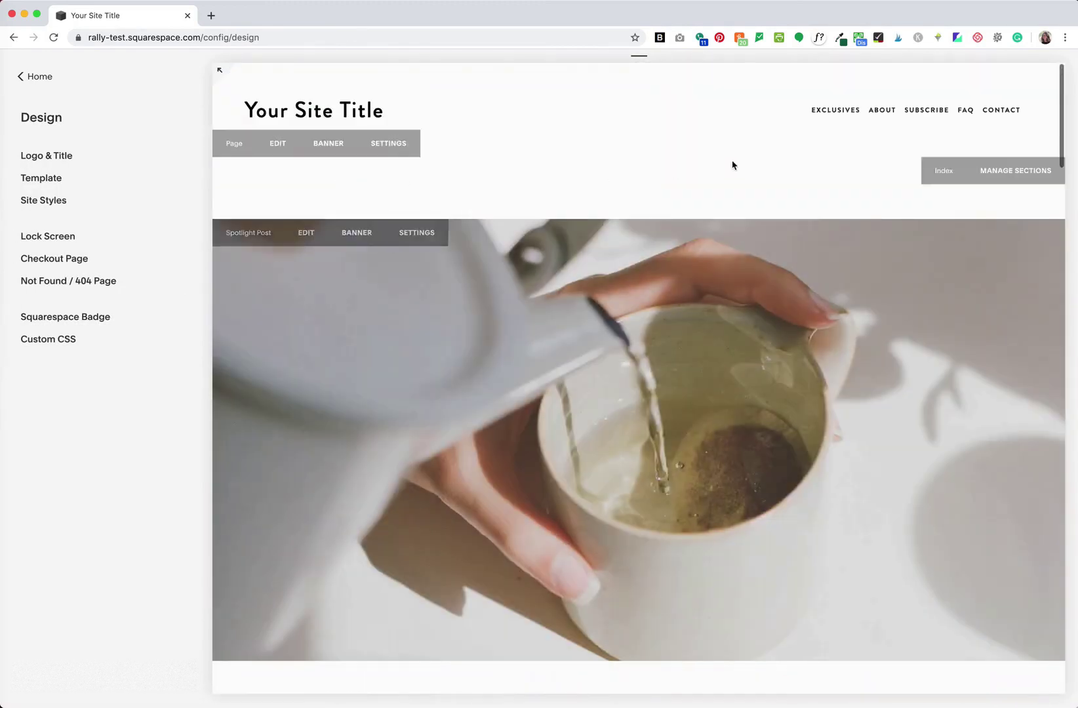
click(843, 132)
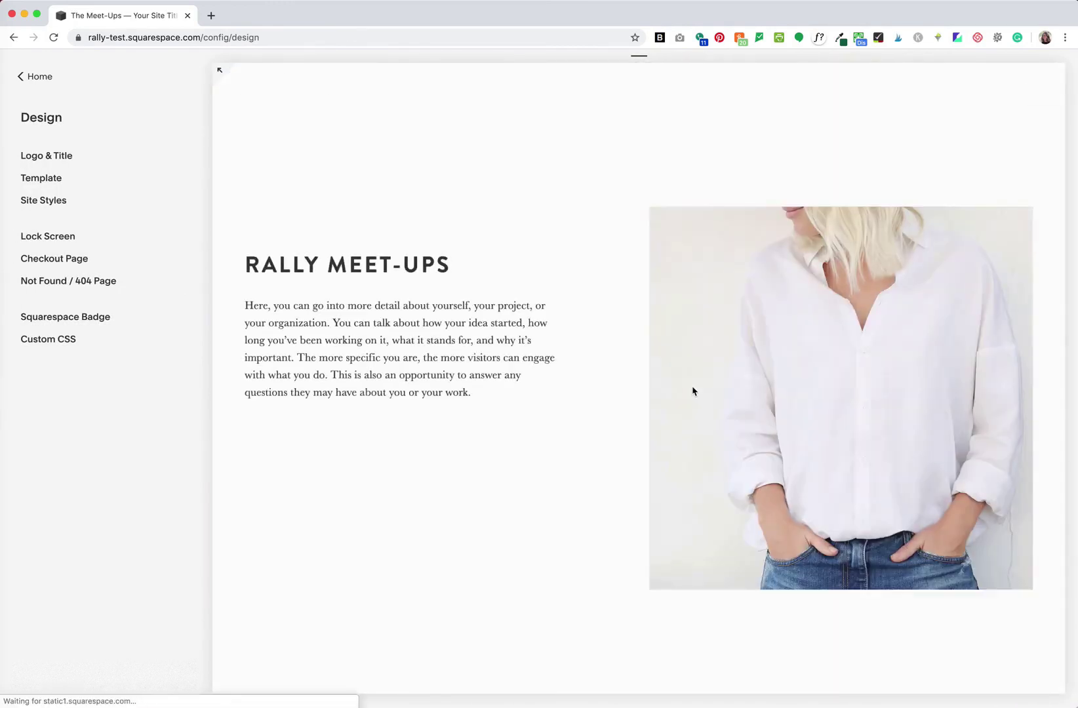
scroll(692, 392, down, 20)
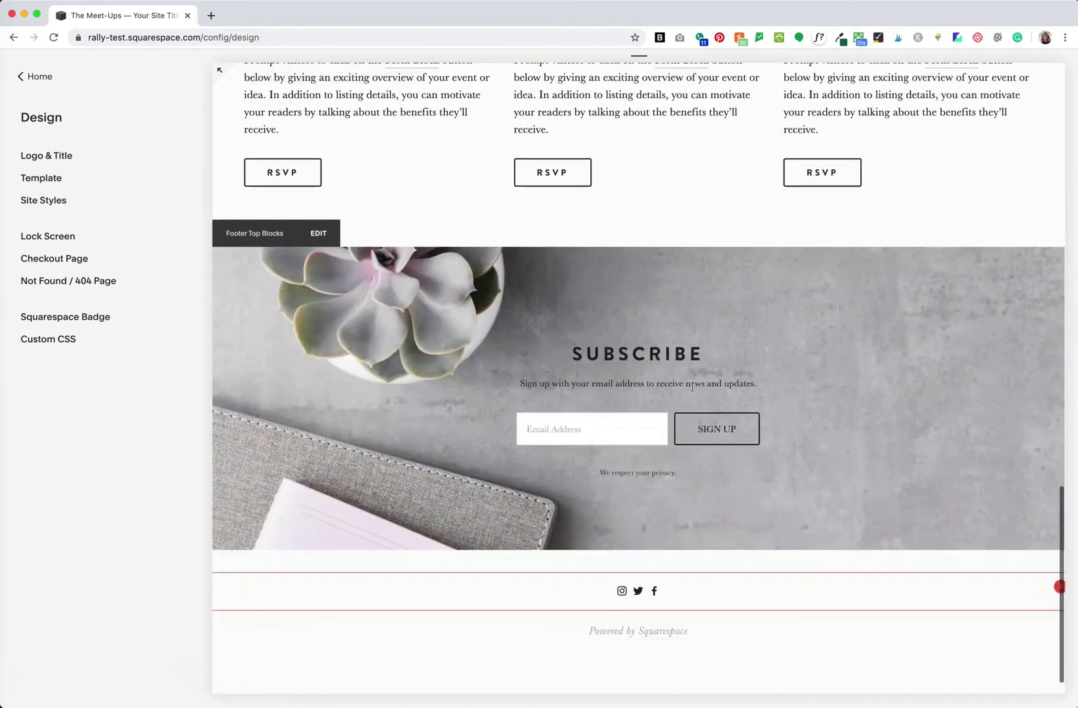